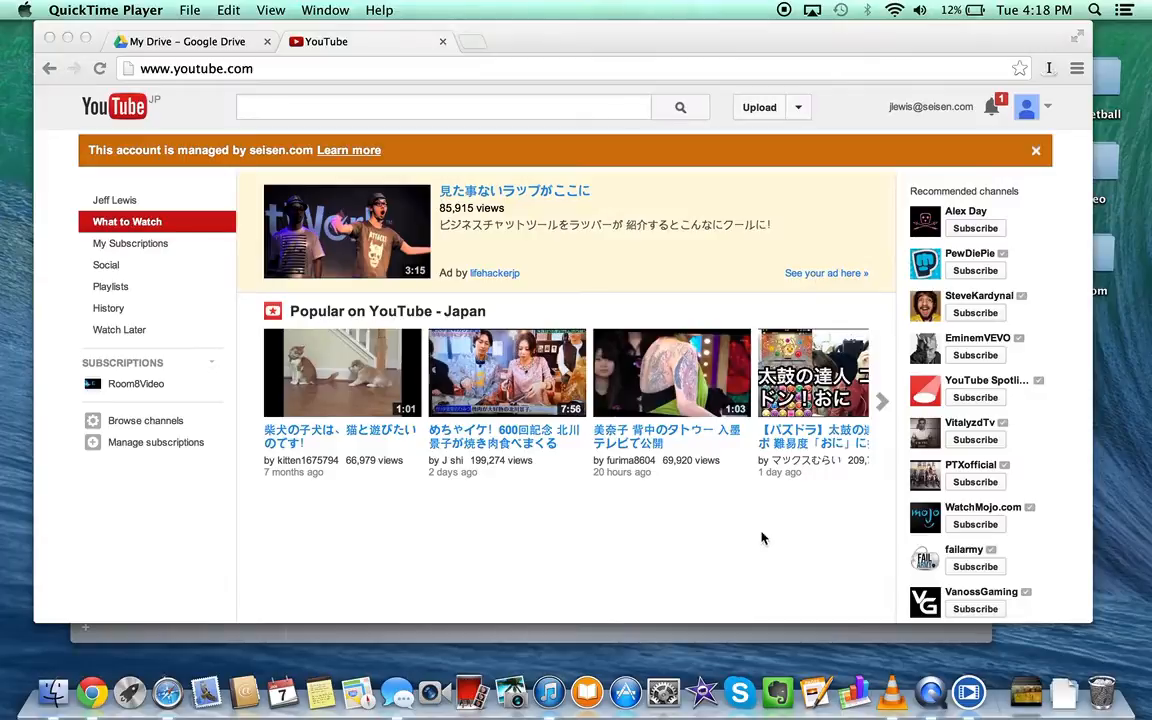
# Step: Open the Video Manager to list the account's uploaded videos
pyautogui.click(931, 108)
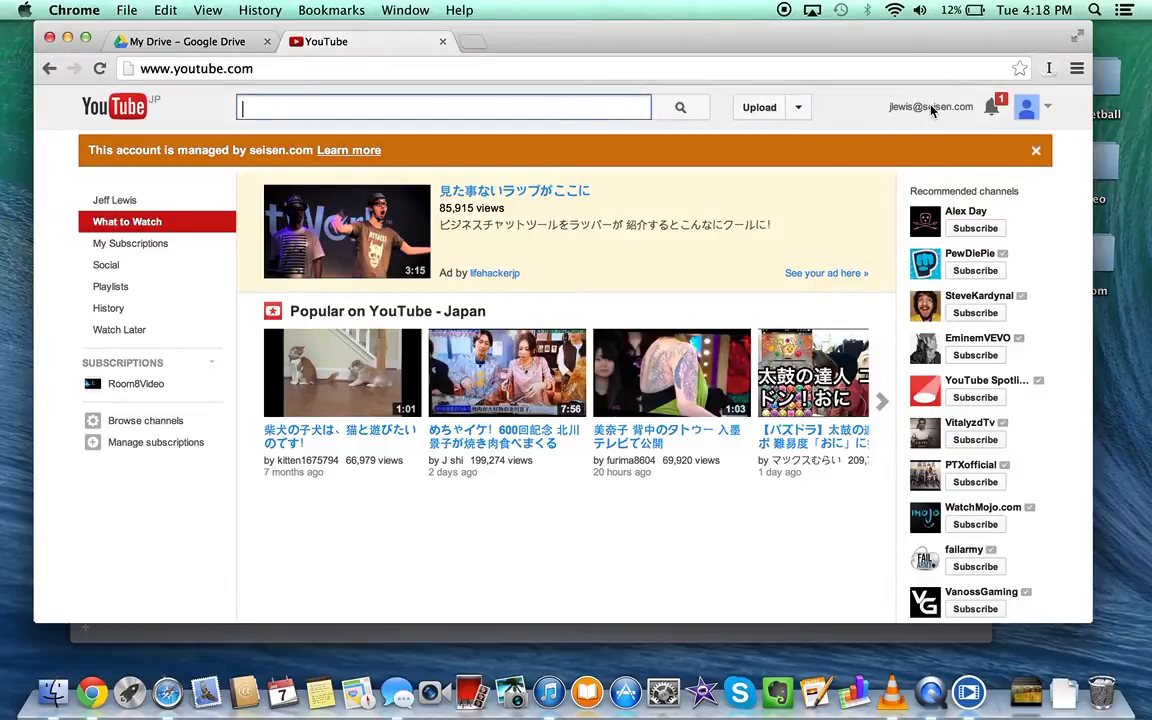
pyautogui.click(931, 108)
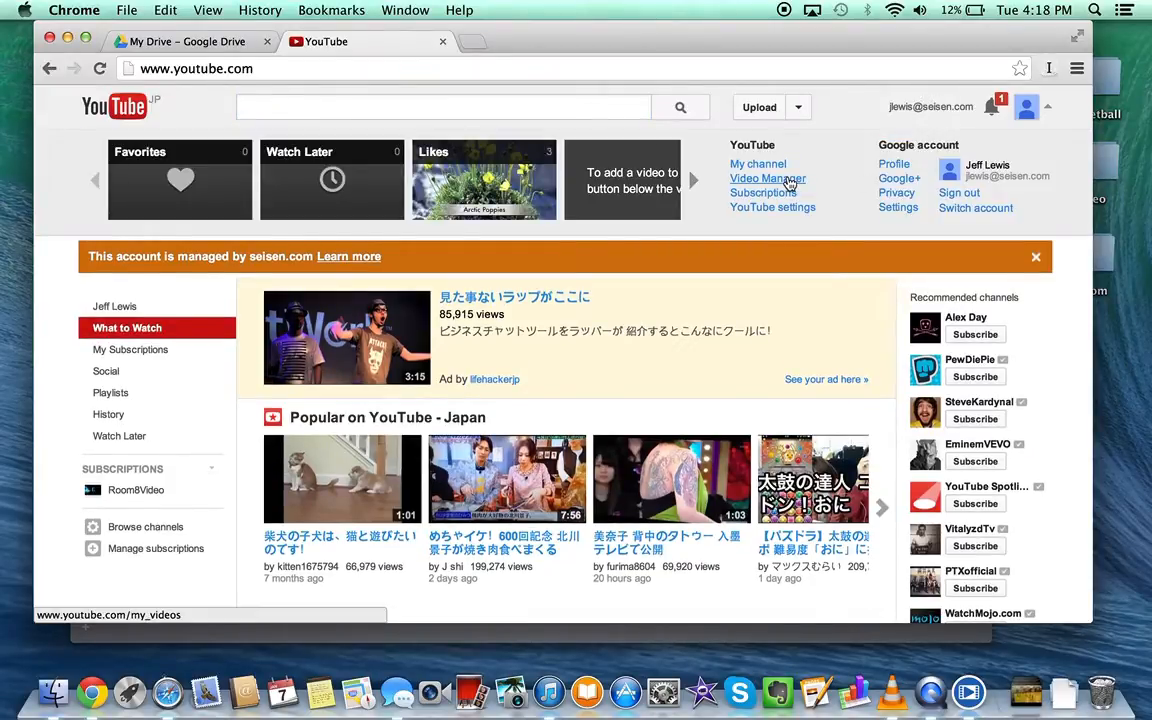
pyautogui.click(789, 181)
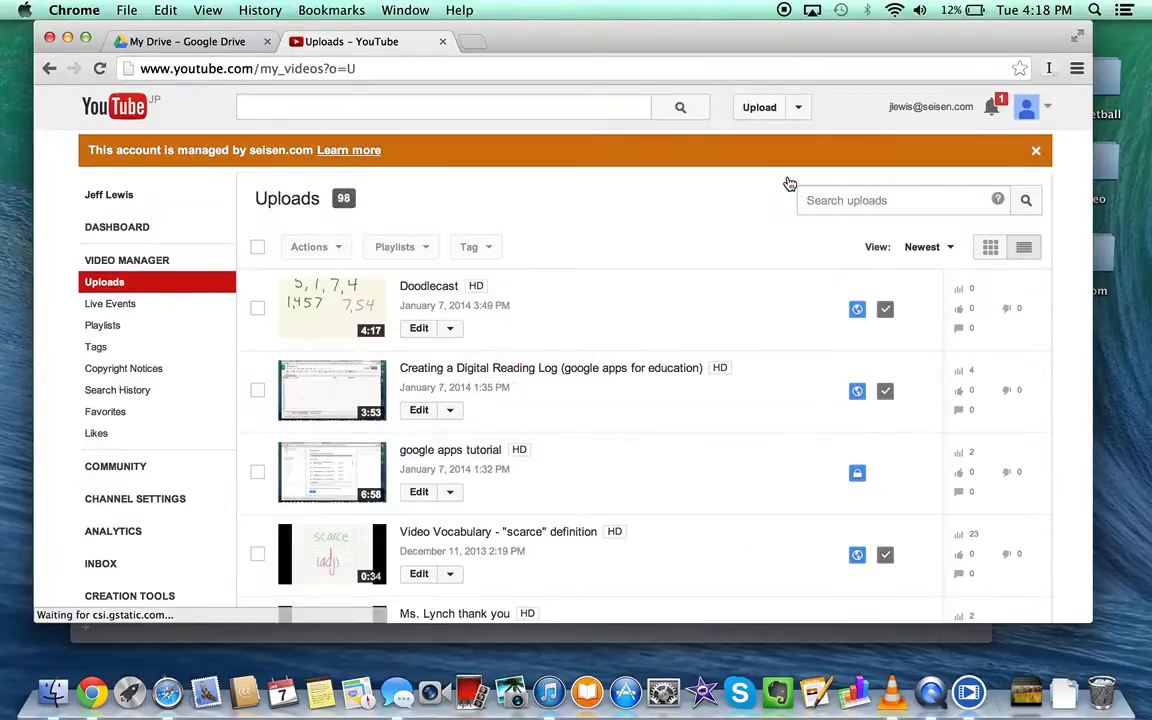
# Step: Open the annotations editor for the uploaded video "Video Vocabulary - "scarce" definition"
pyautogui.scroll(-10, 750, 370)
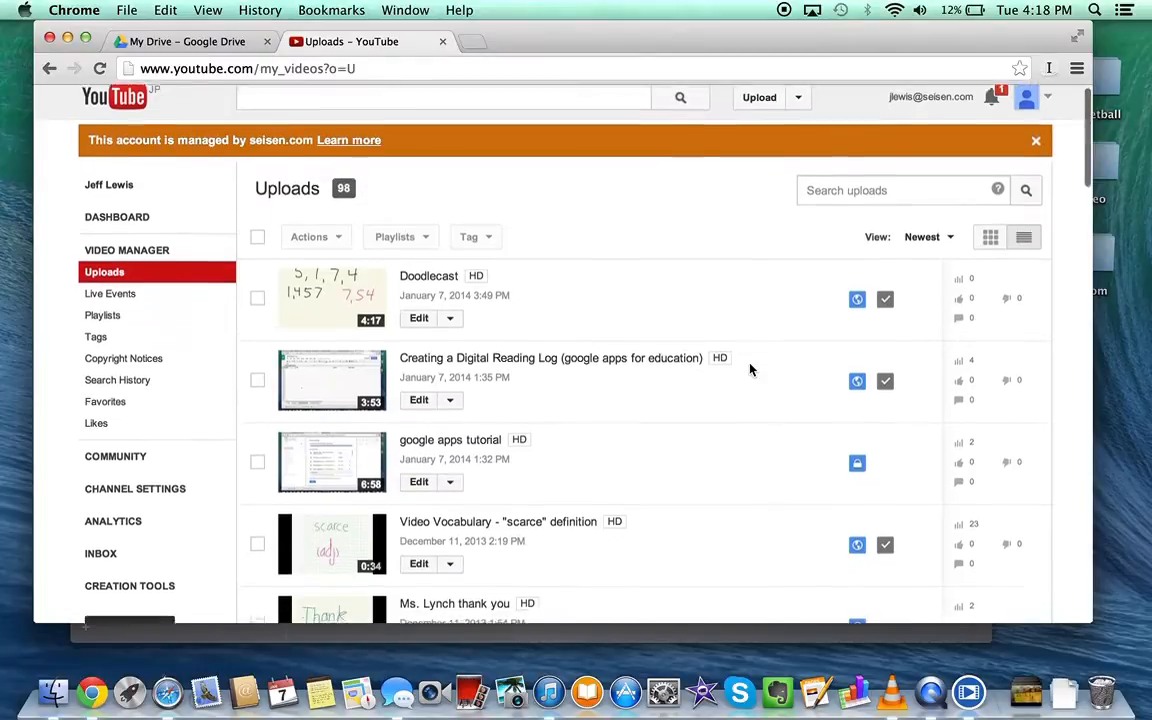
pyautogui.scroll(-8, 750, 370)
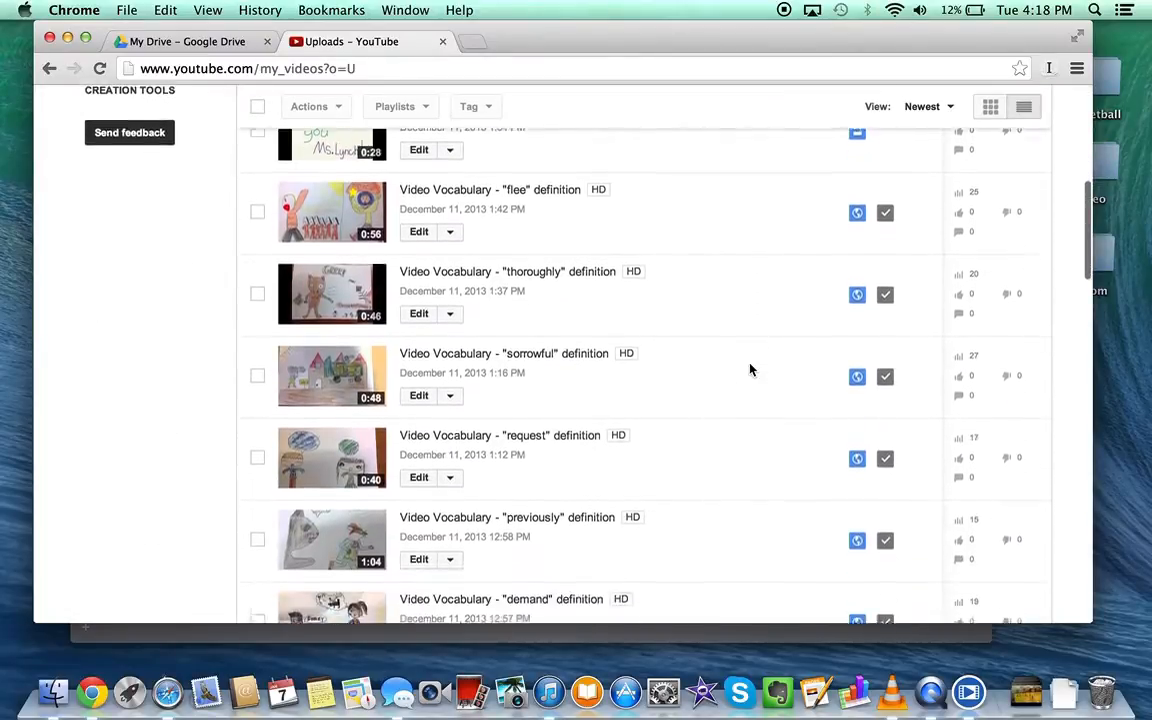
pyautogui.scroll(-5, 750, 370)
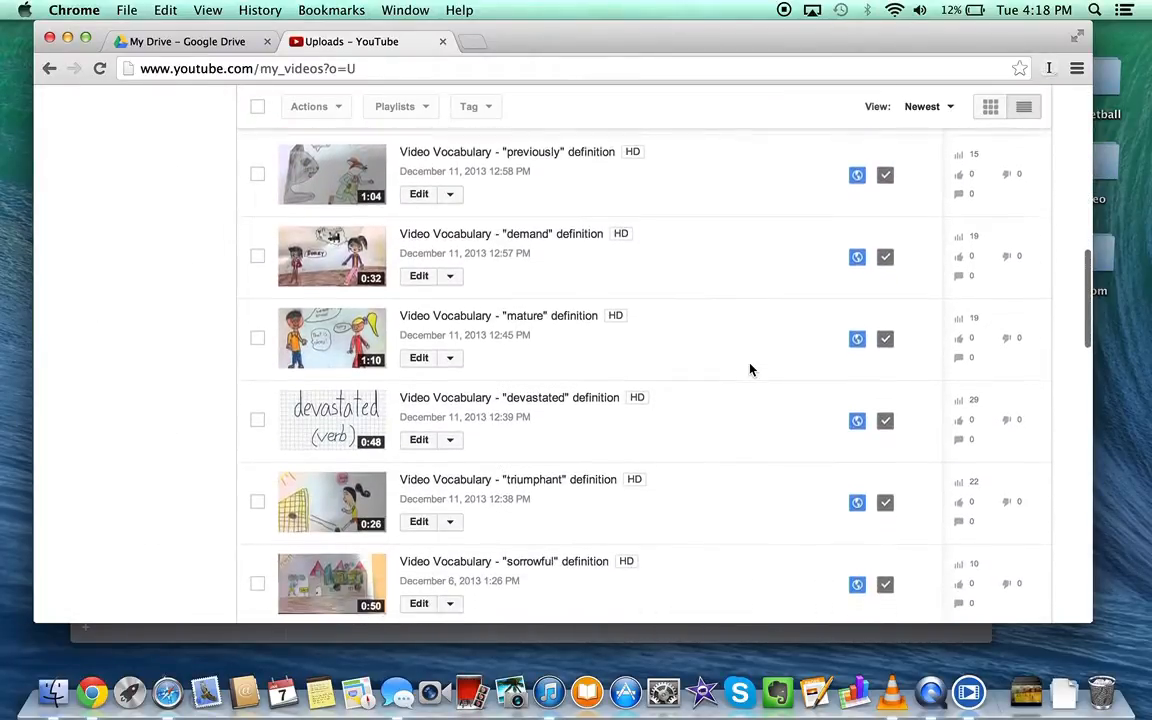
pyautogui.scroll(-4, 750, 370)
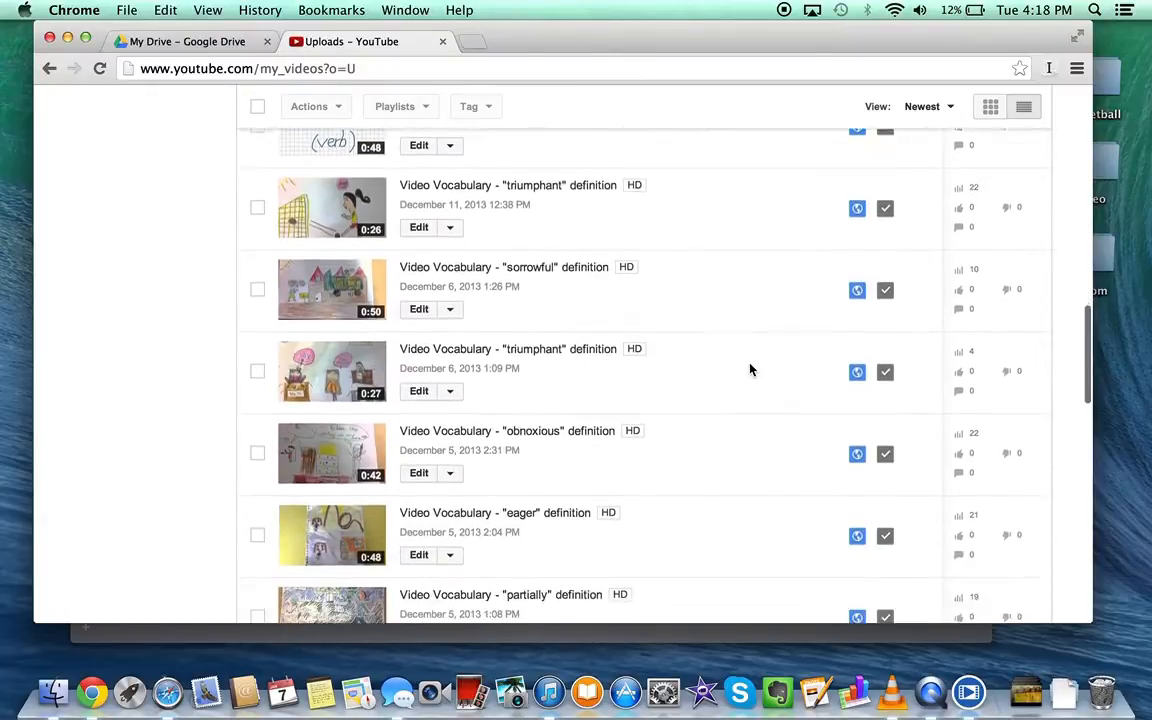
pyautogui.scroll(6, 752, 368)
pyautogui.scroll(10, 752, 368)
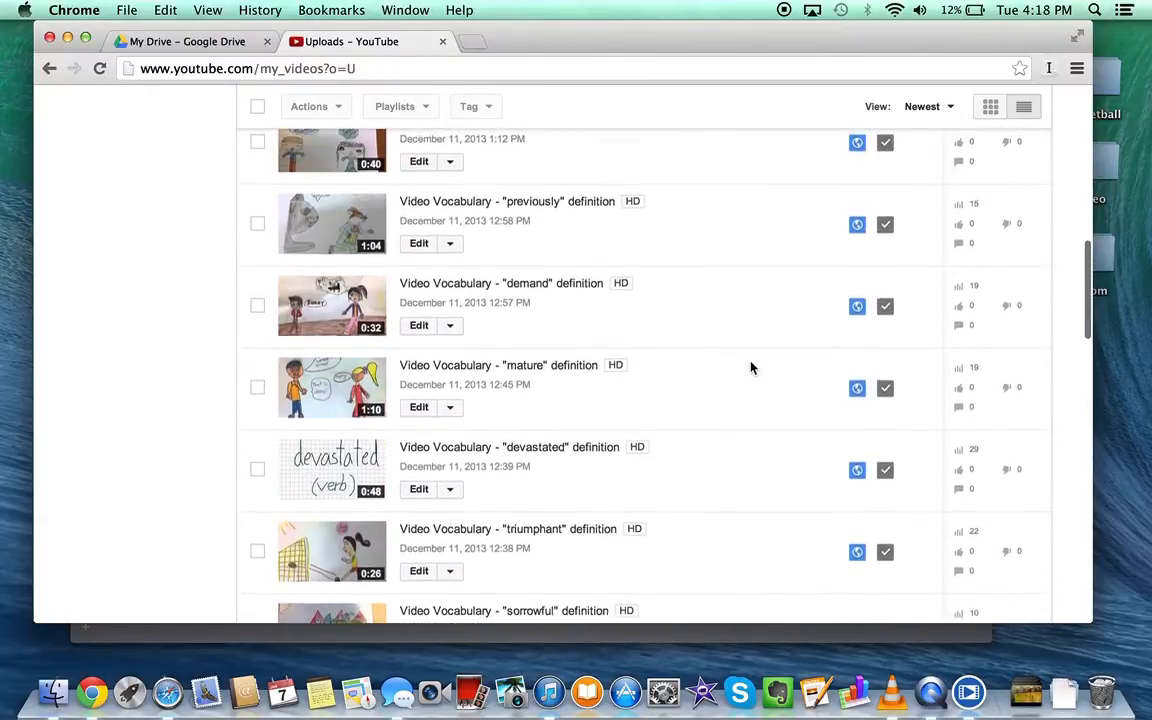
pyautogui.scroll(-1, 752, 368)
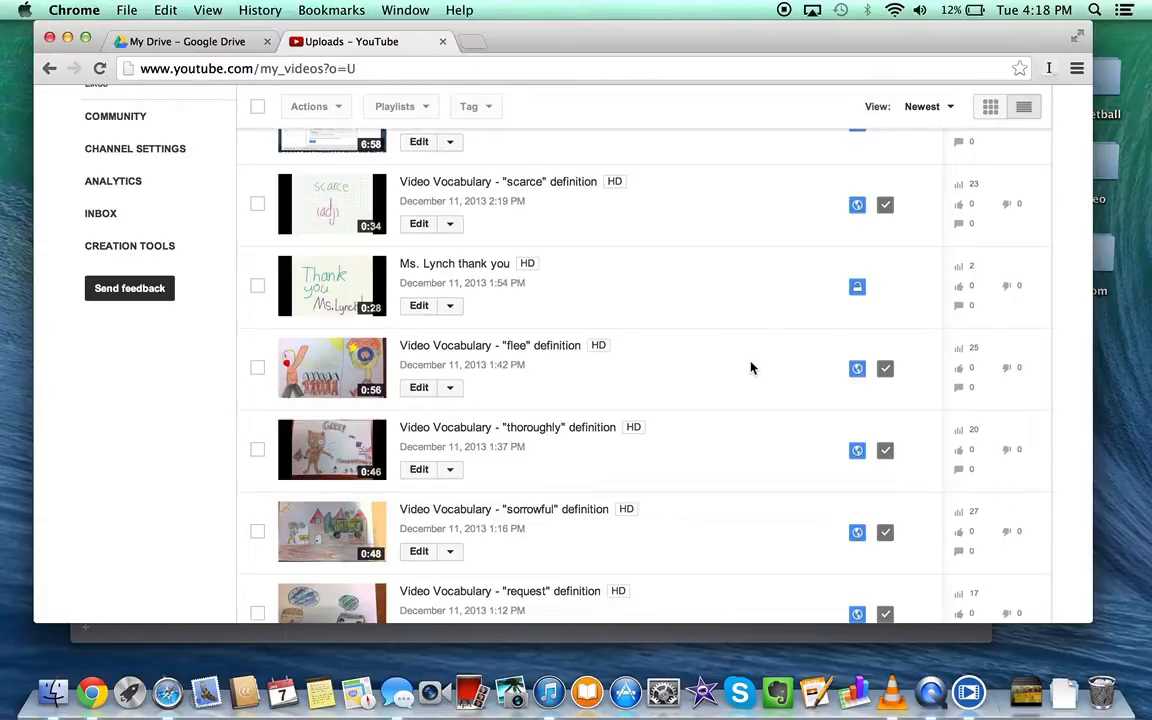
pyautogui.click(418, 225)
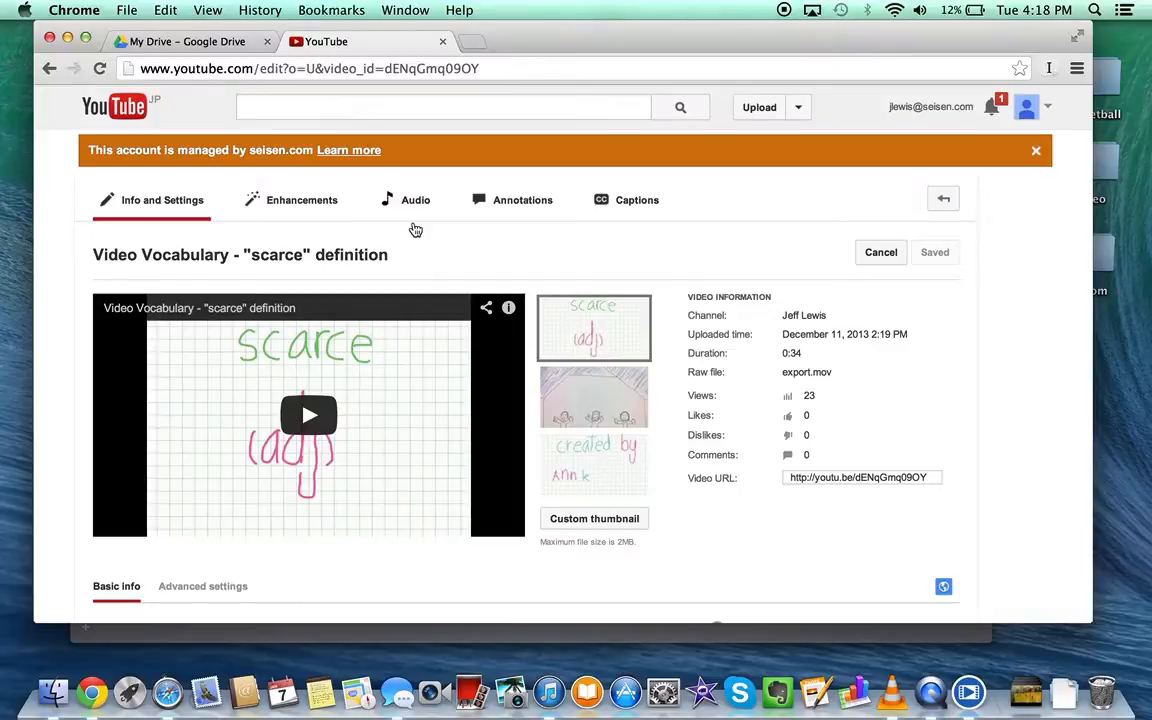
pyautogui.click(507, 204)
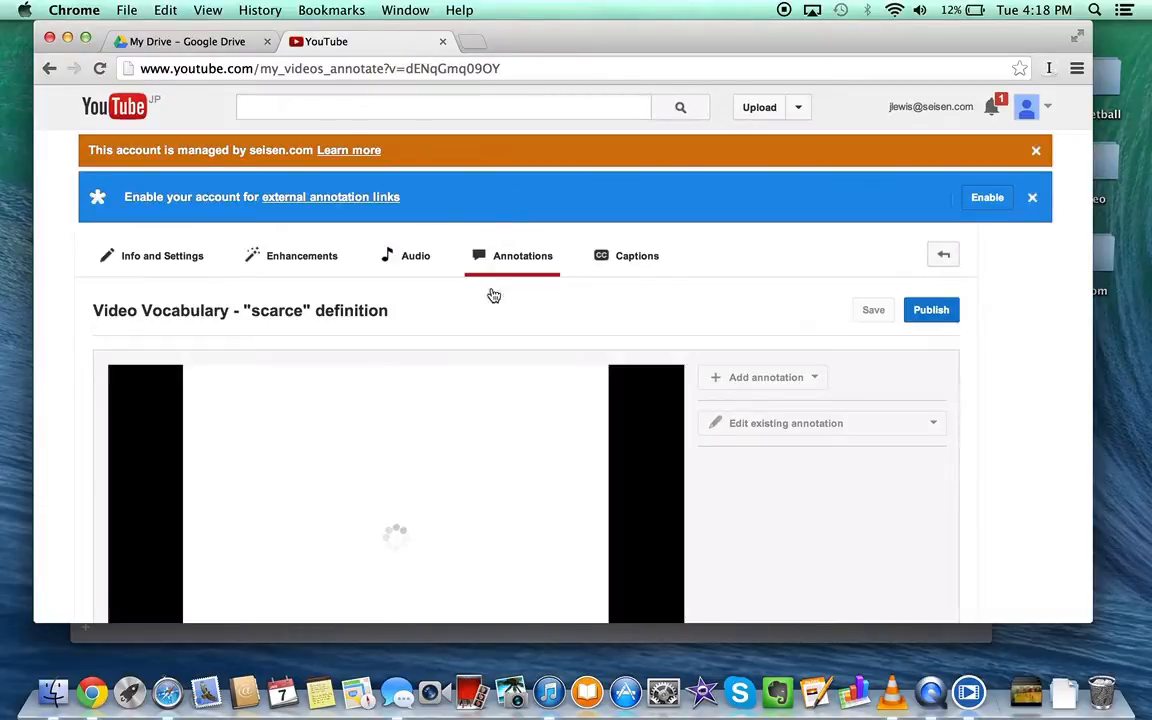
# Step: Play the video to the scene of people saying hello, pause it and set the playhead back to 0:11
pyautogui.scroll(-3, 489, 327)
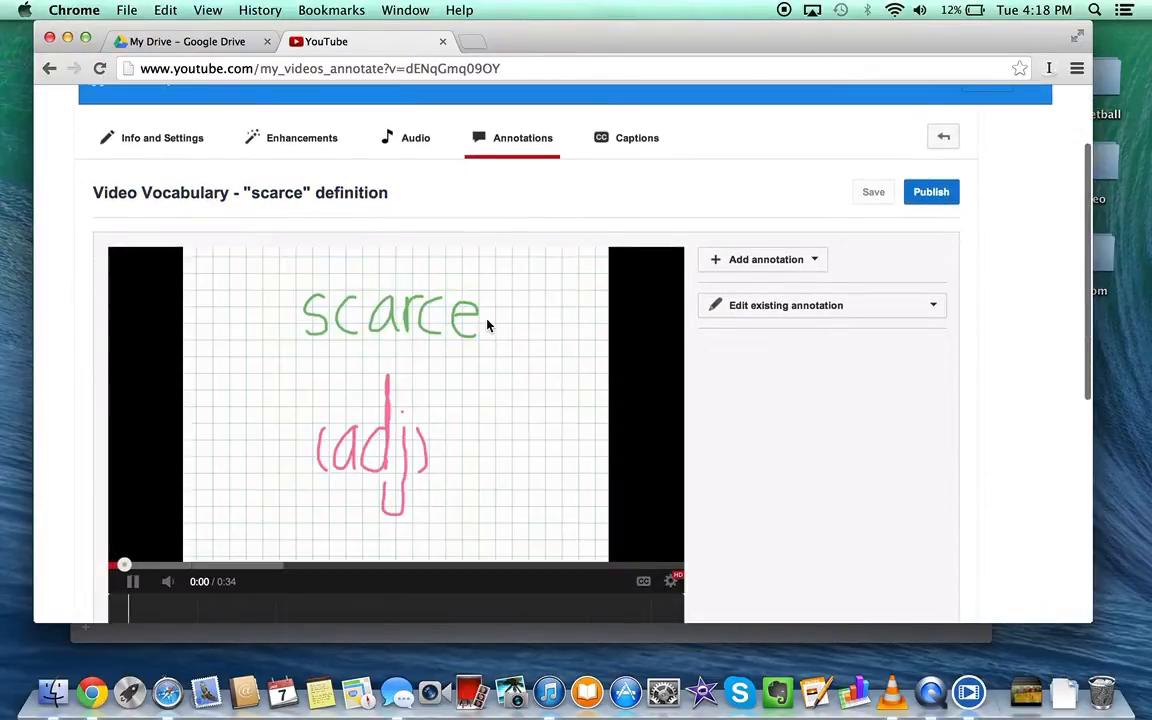
pyautogui.scroll(-1, 487, 326)
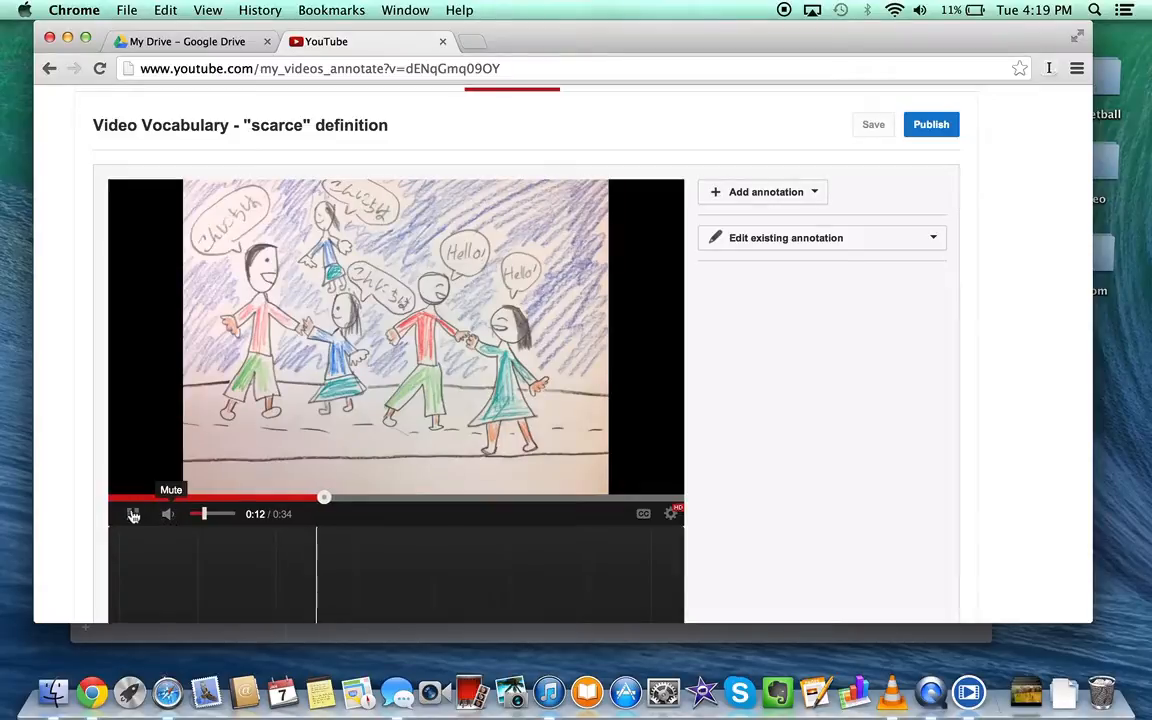
pyautogui.click(131, 515)
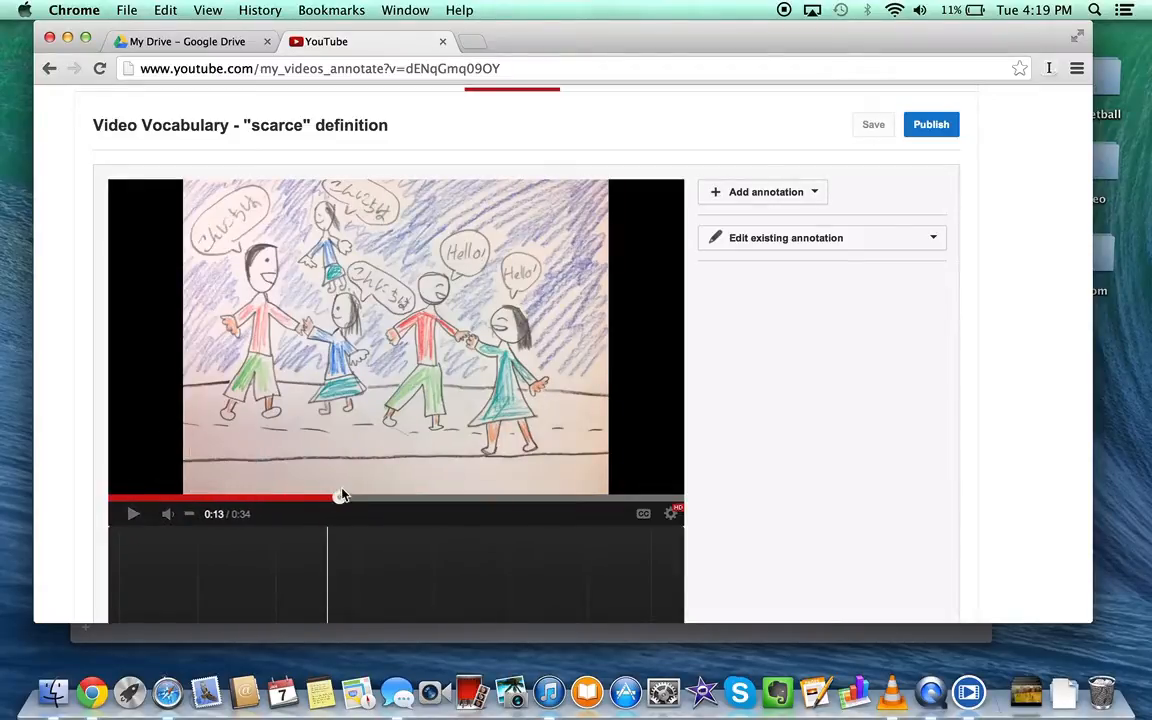
pyautogui.moveTo(340, 498); pyautogui.dragTo(307, 501)
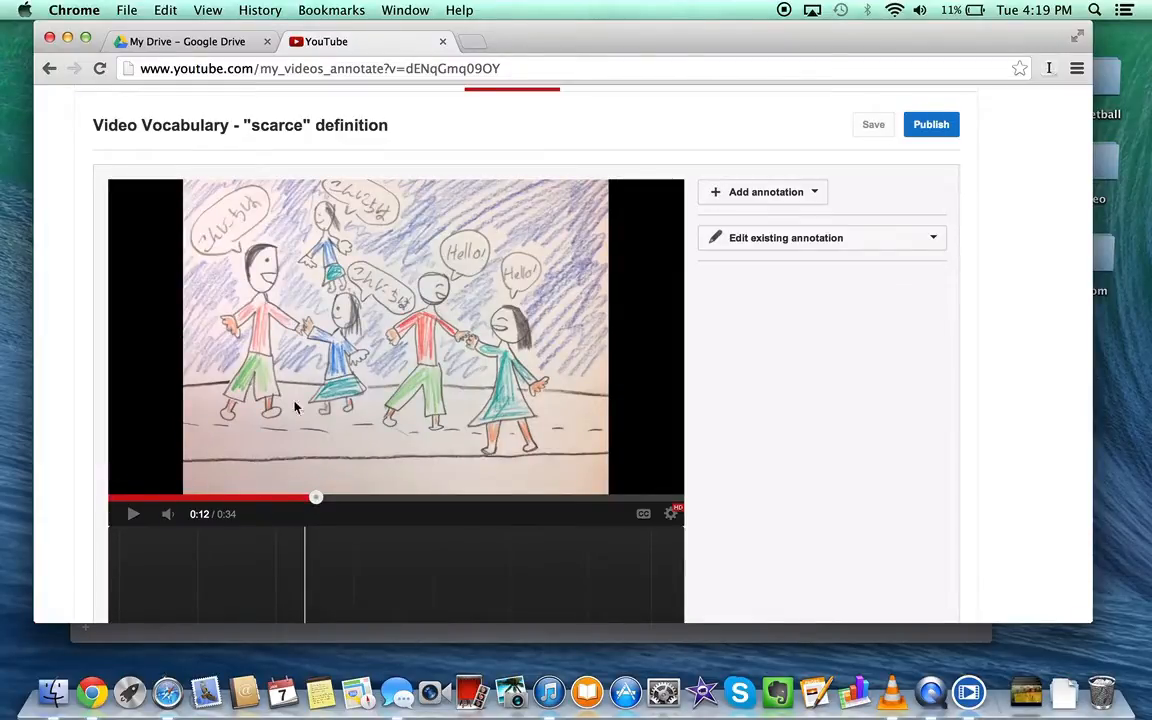
# Step: Add a speech bubble annotation, stretch it over the lower part of the drawing and give it a light purple background
pyautogui.click(816, 194)
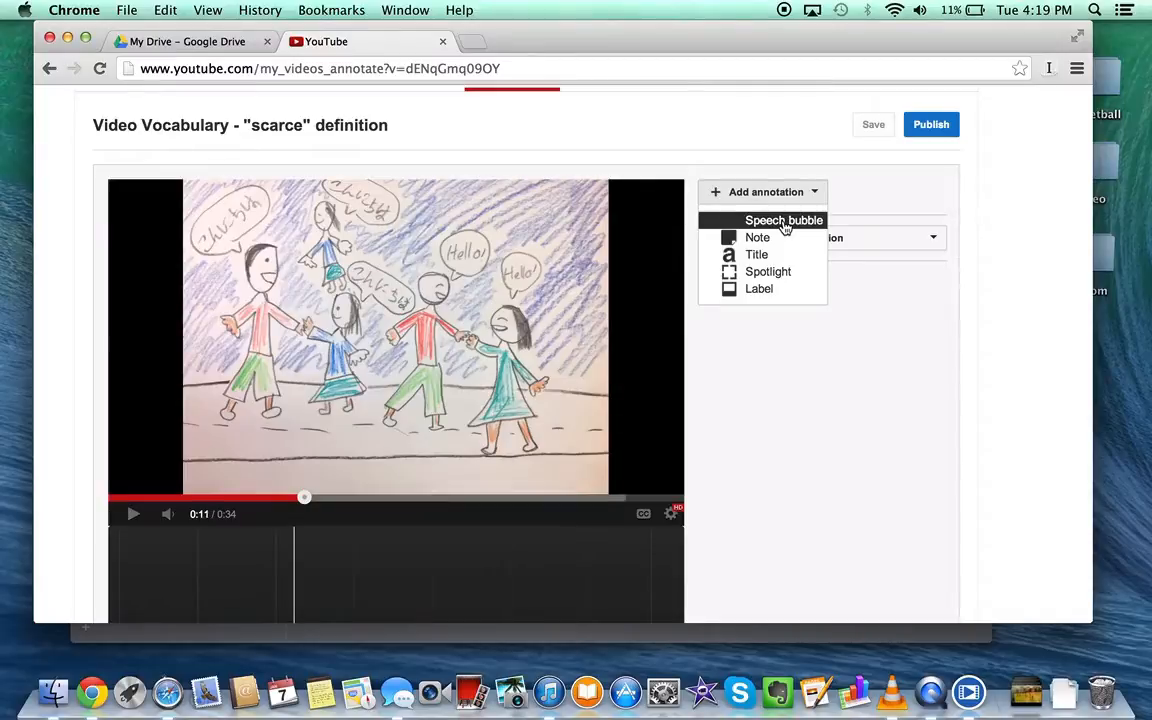
pyautogui.click(785, 222)
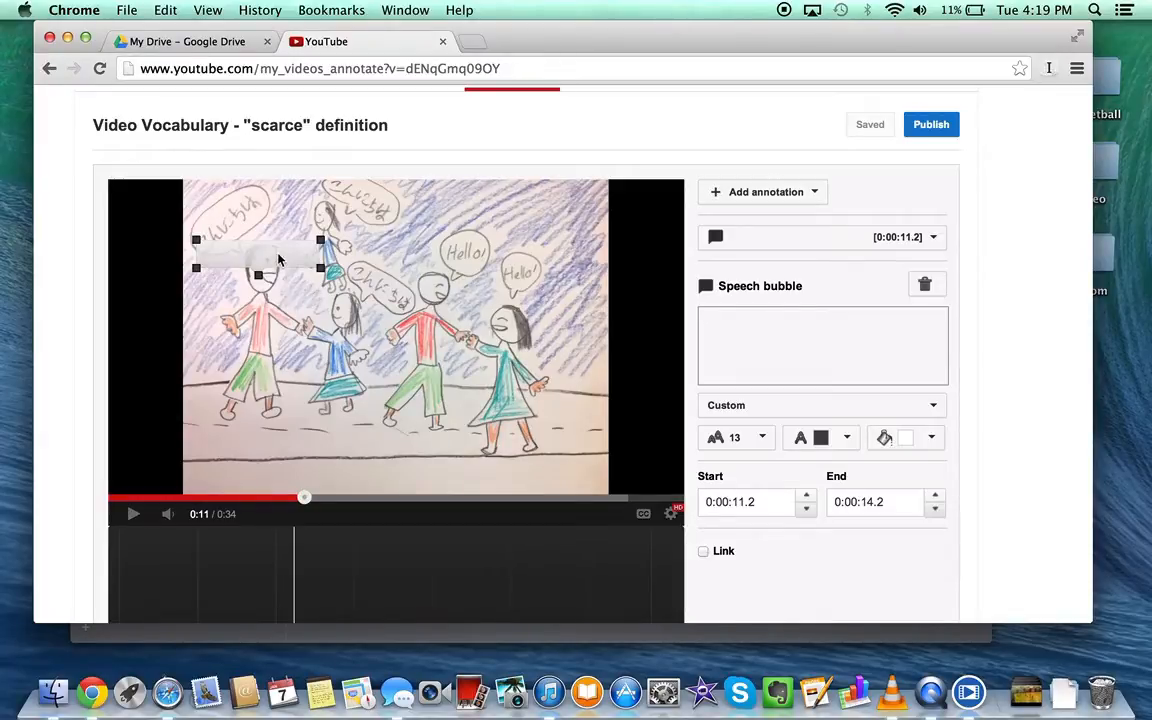
pyautogui.moveTo(278, 261)
pyautogui.mouseDown()
pyautogui.moveTo(314, 411)
pyautogui.moveTo(281, 457)
pyautogui.moveTo(275, 447)
pyautogui.moveTo(489, 485)
pyautogui.moveTo(477, 498)
pyautogui.moveTo(471, 488)
pyautogui.mouseUp()
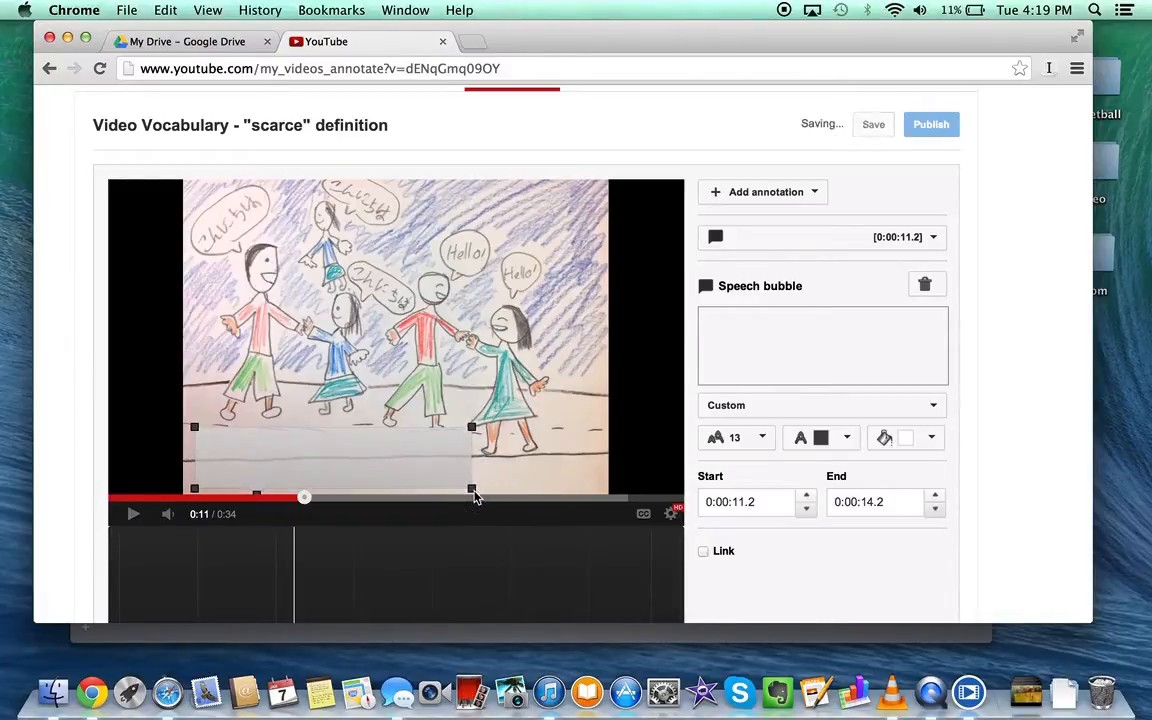
pyautogui.click(932, 438)
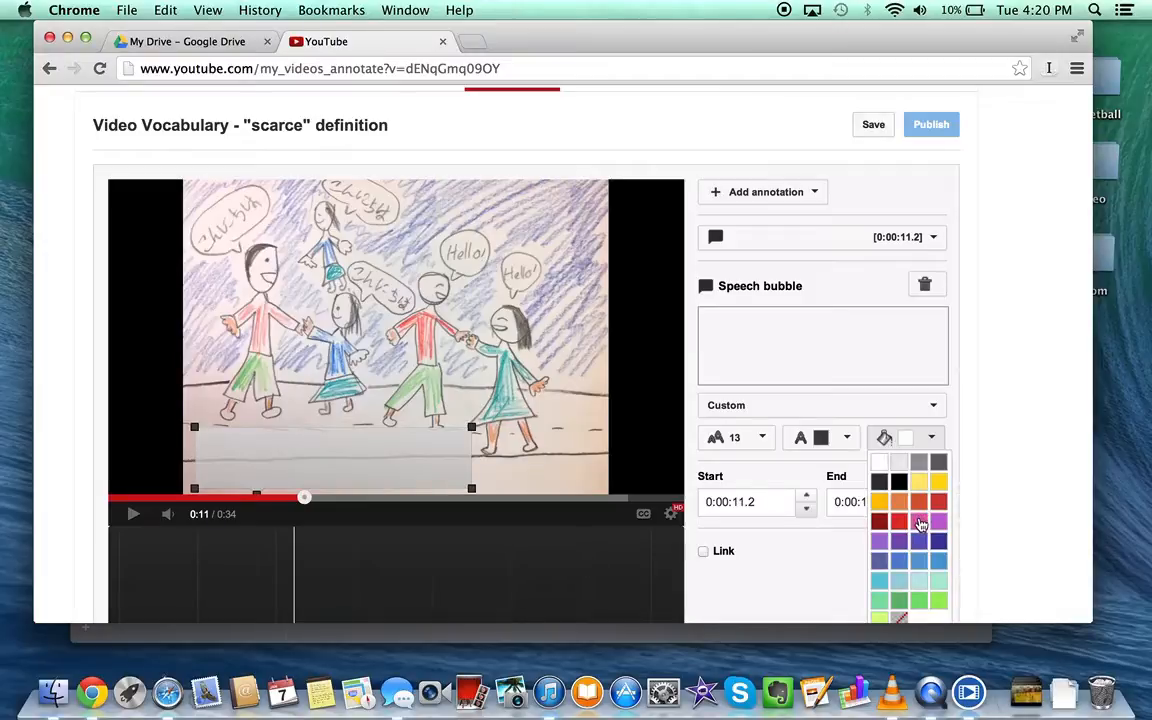
pyautogui.click(936, 521)
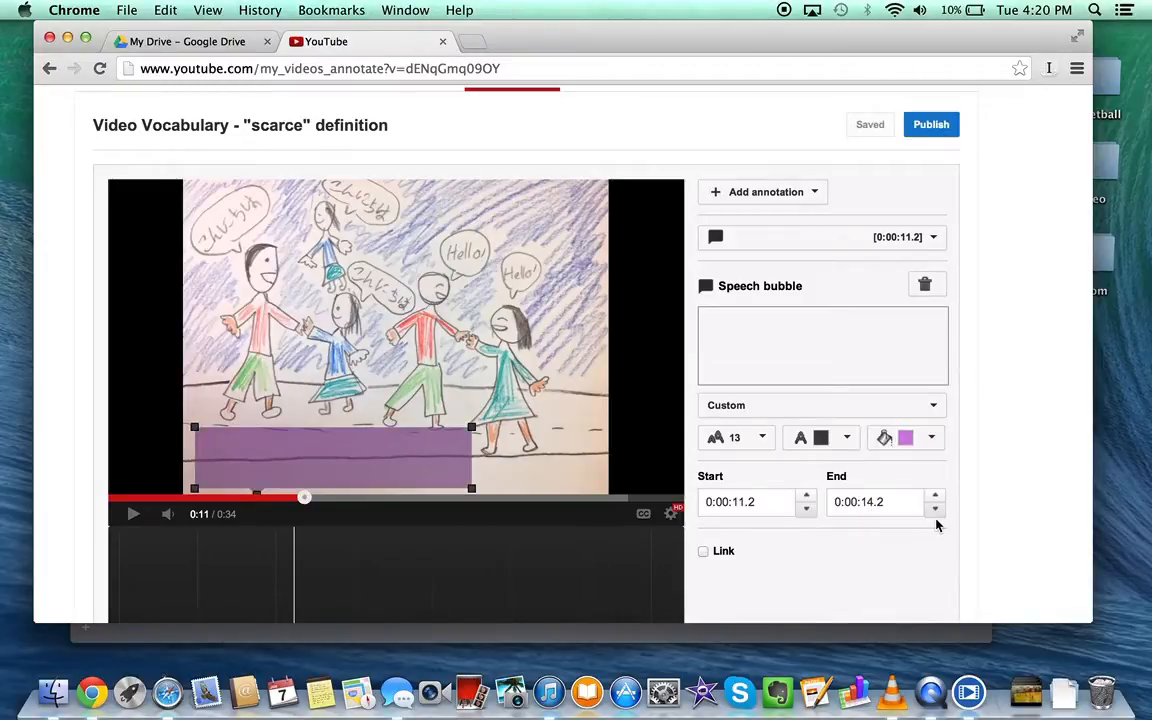
# Step: Enter "Tokyo is a Japanese city, so English speakers are scarce." in the speech bubble and set its font size to 16
pyautogui.click(788, 331)
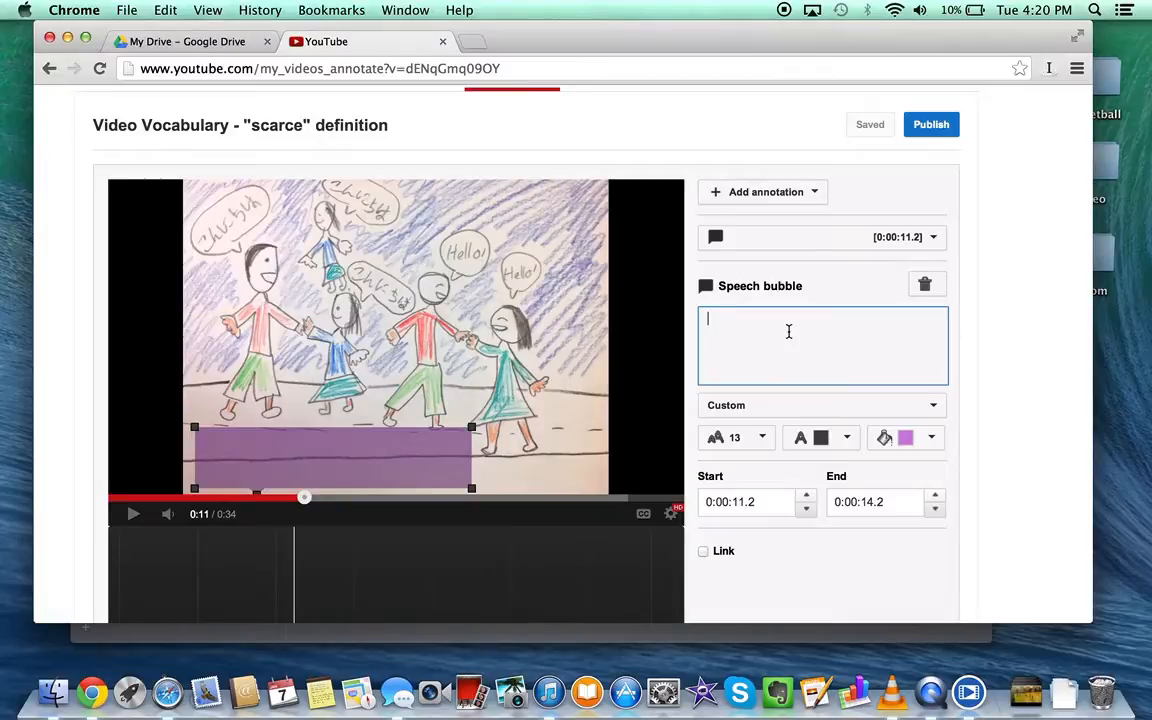
pyautogui.write('Tokyo')
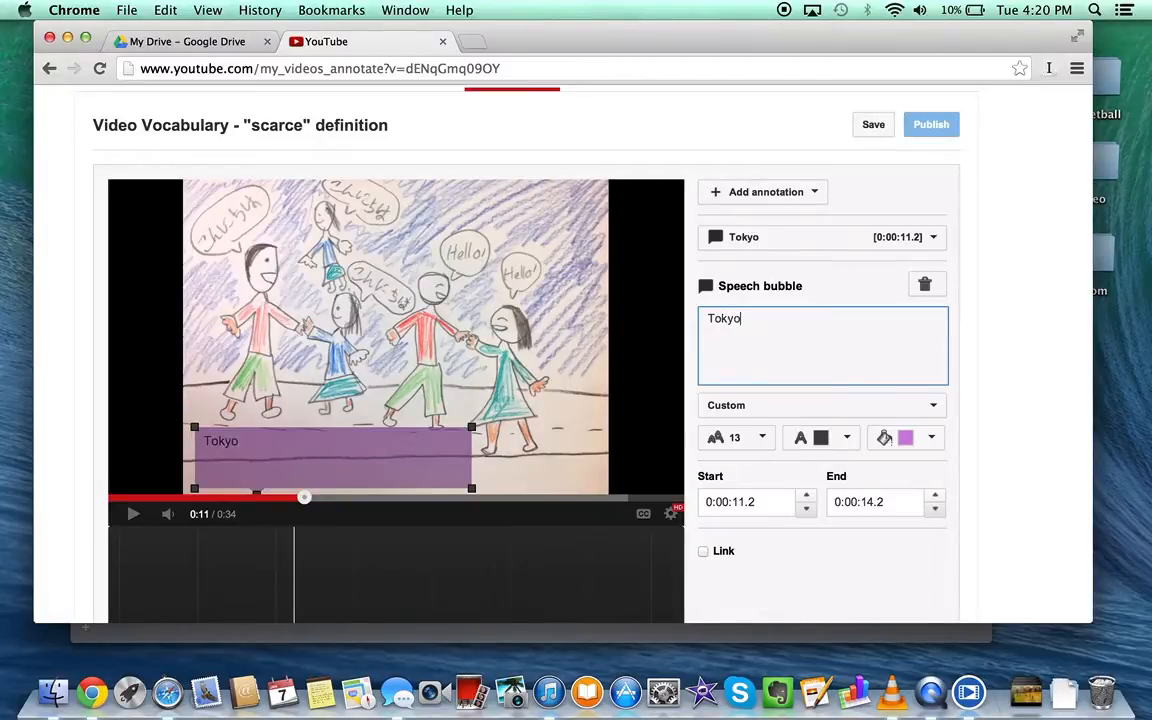
pyautogui.write(' is a Japanese')
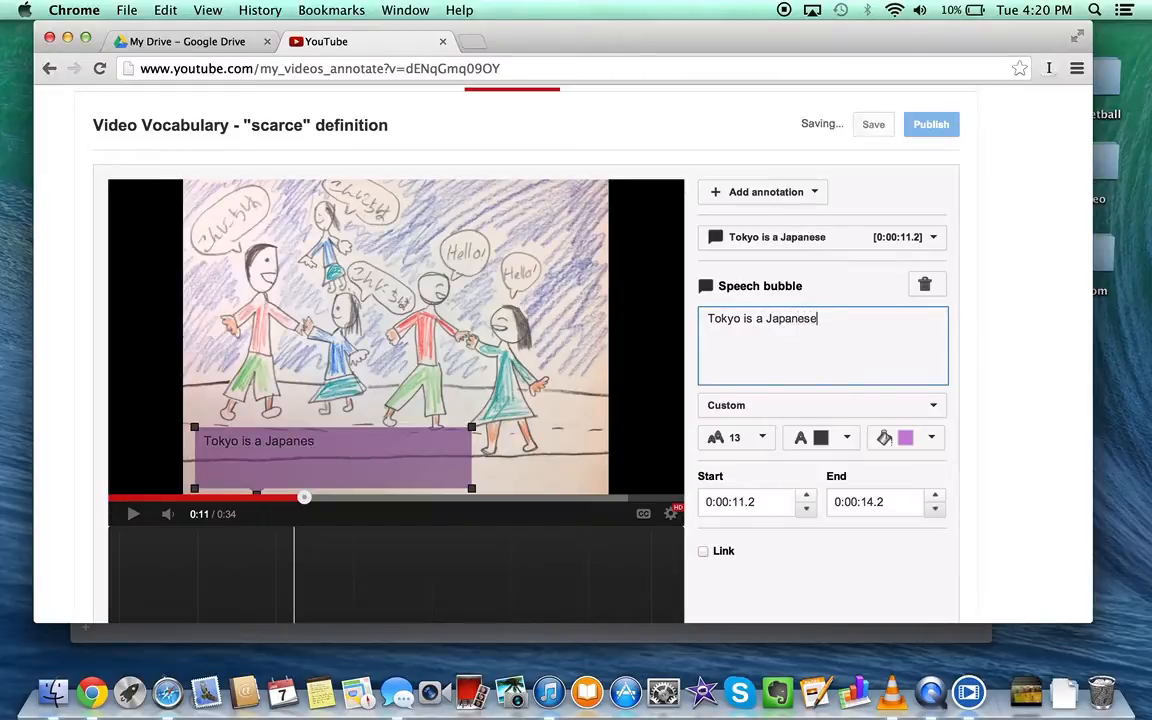
pyautogui.write(' city, so English')
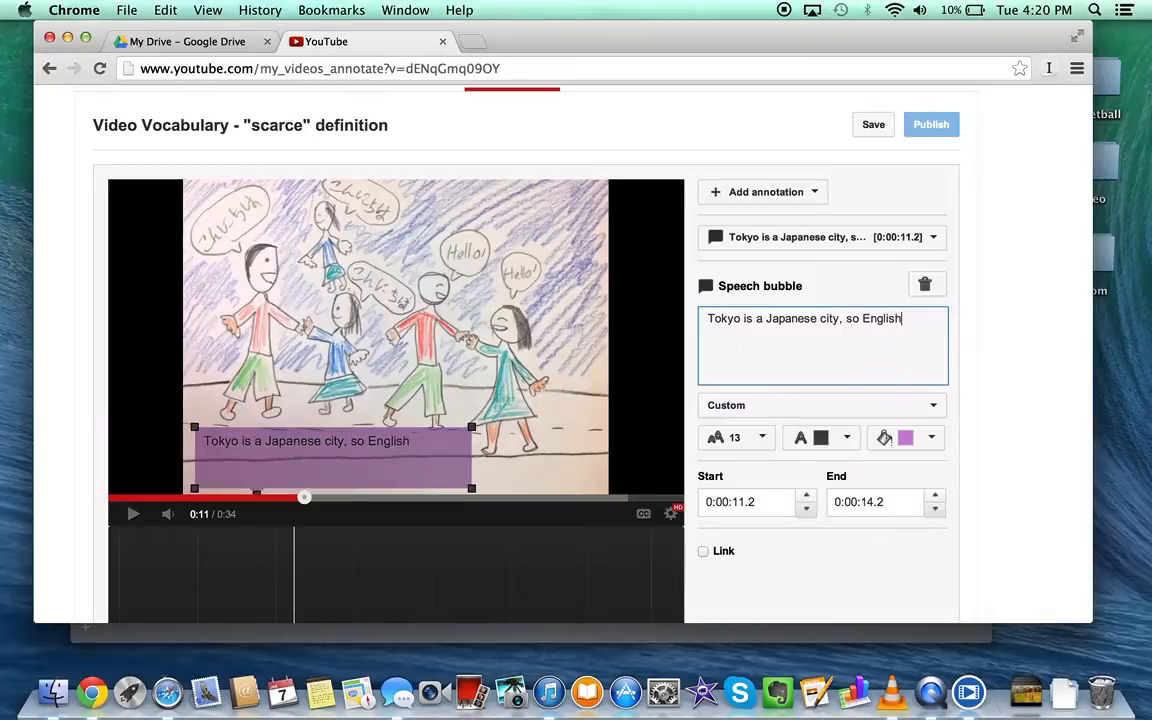
pyautogui.write(' speakers')
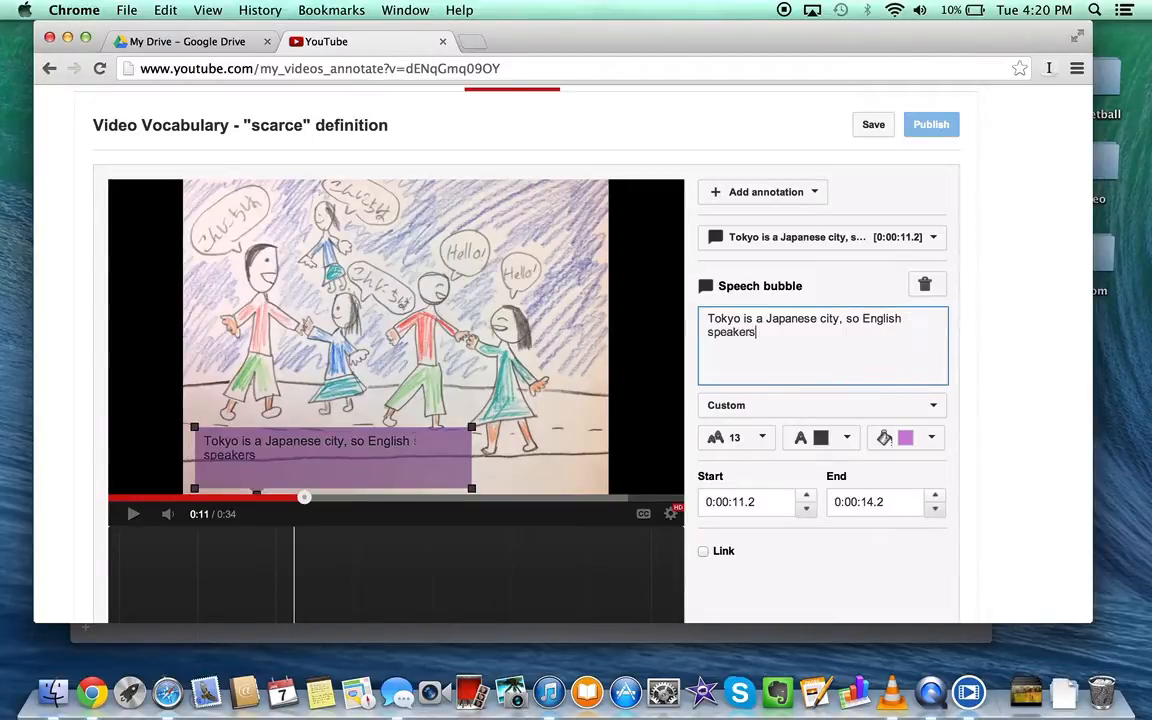
pyautogui.write(' are scarce.')
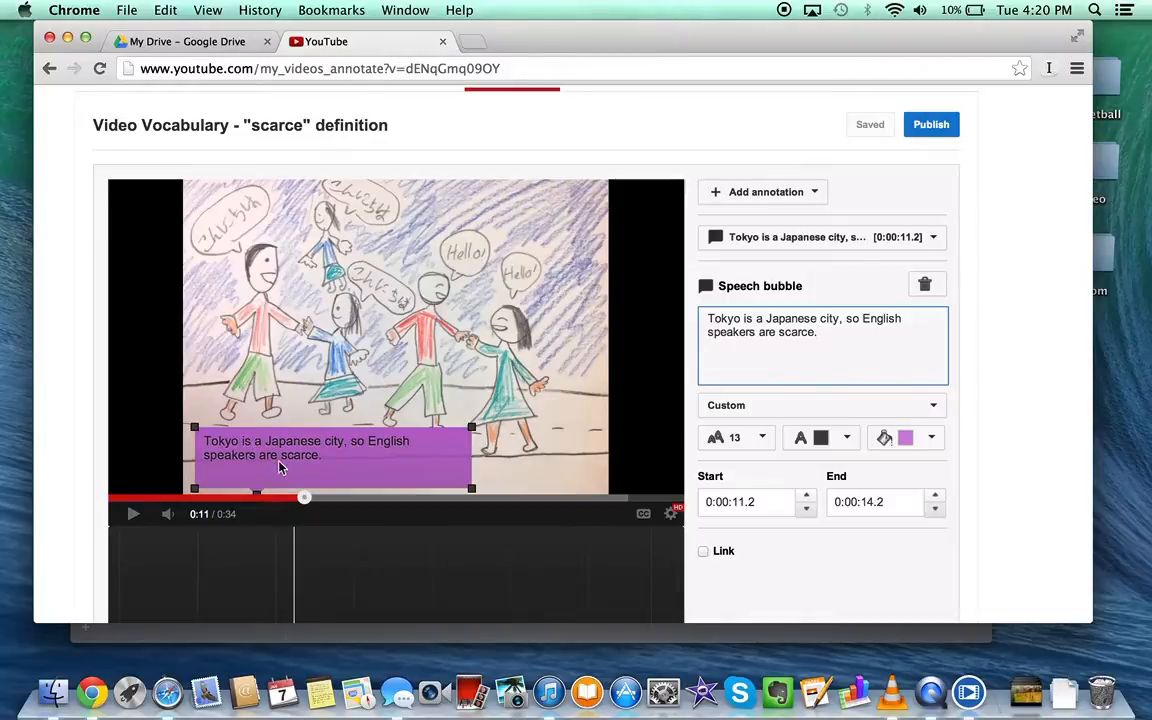
pyautogui.click(767, 438)
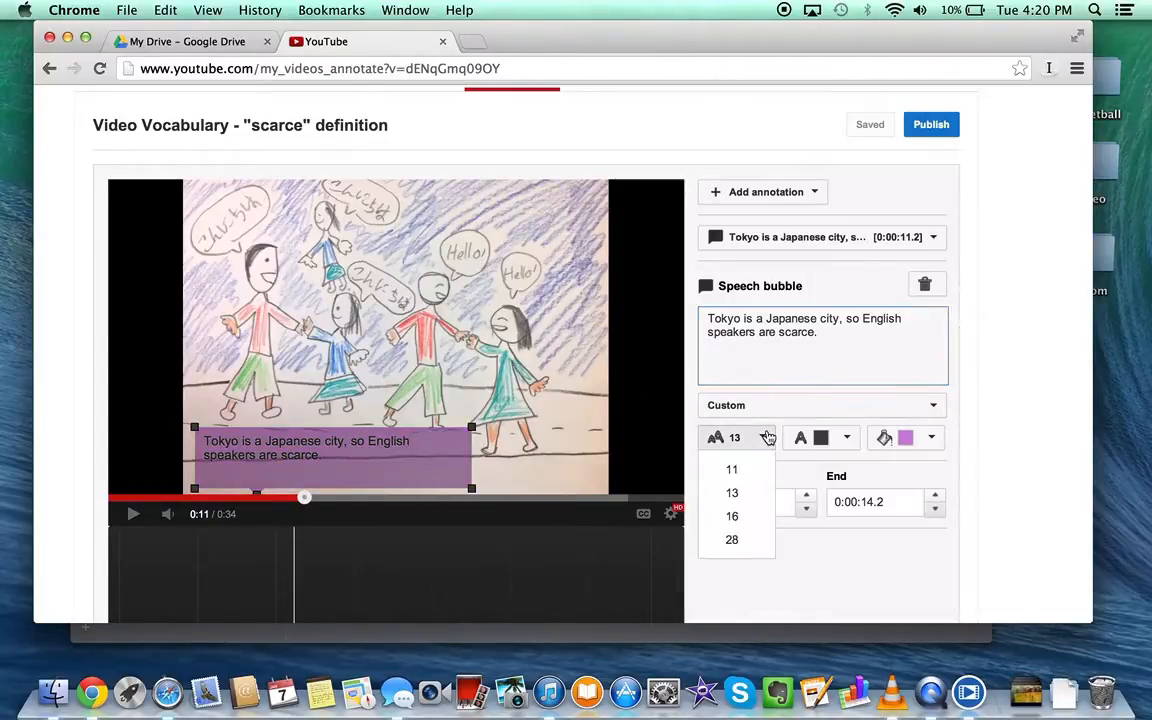
pyautogui.click(732, 517)
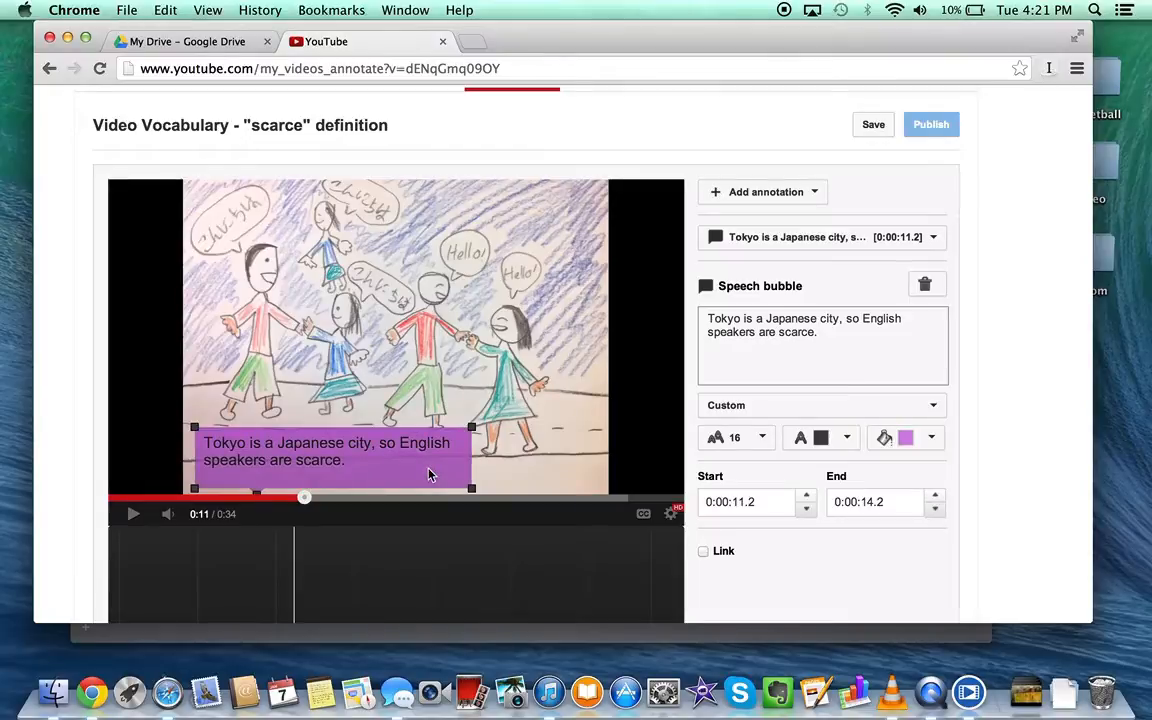
# Step: Shift the speech bubble slightly left and move its tail to just above the bubble's upper edge
pyautogui.moveTo(428, 470); pyautogui.dragTo(419, 473)
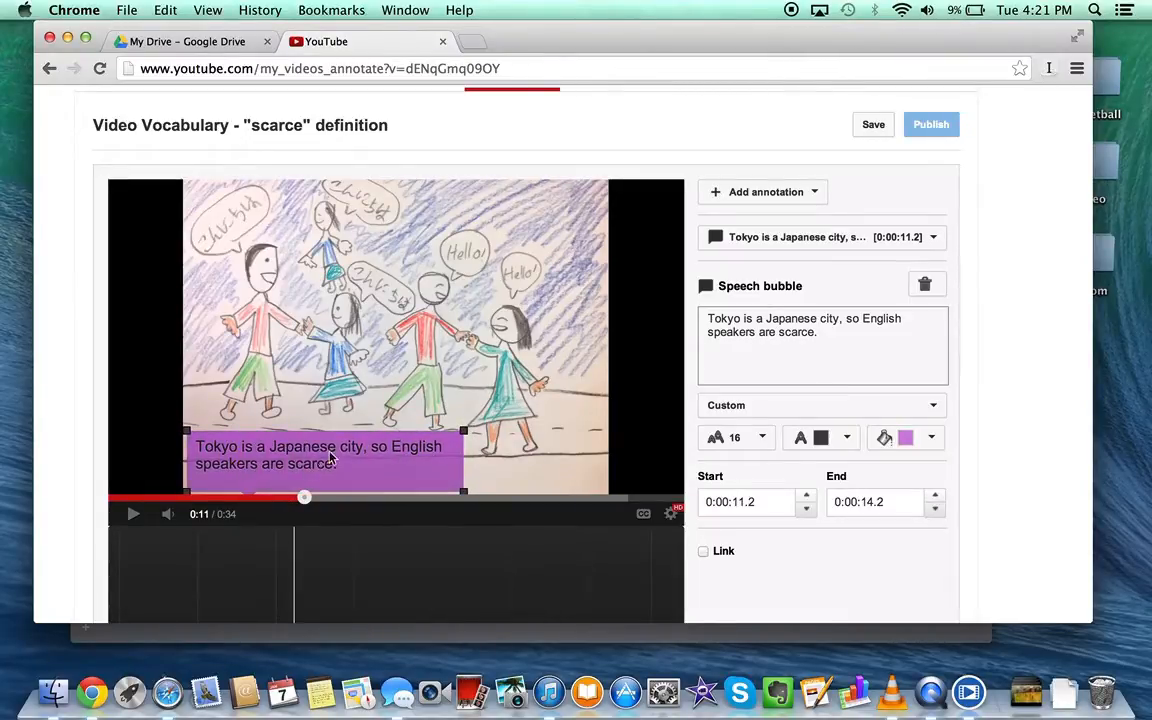
pyautogui.moveTo(336, 460)
pyautogui.mouseDown()
pyautogui.moveTo(342, 440)
pyautogui.moveTo(258, 497)
pyautogui.mouseUp()
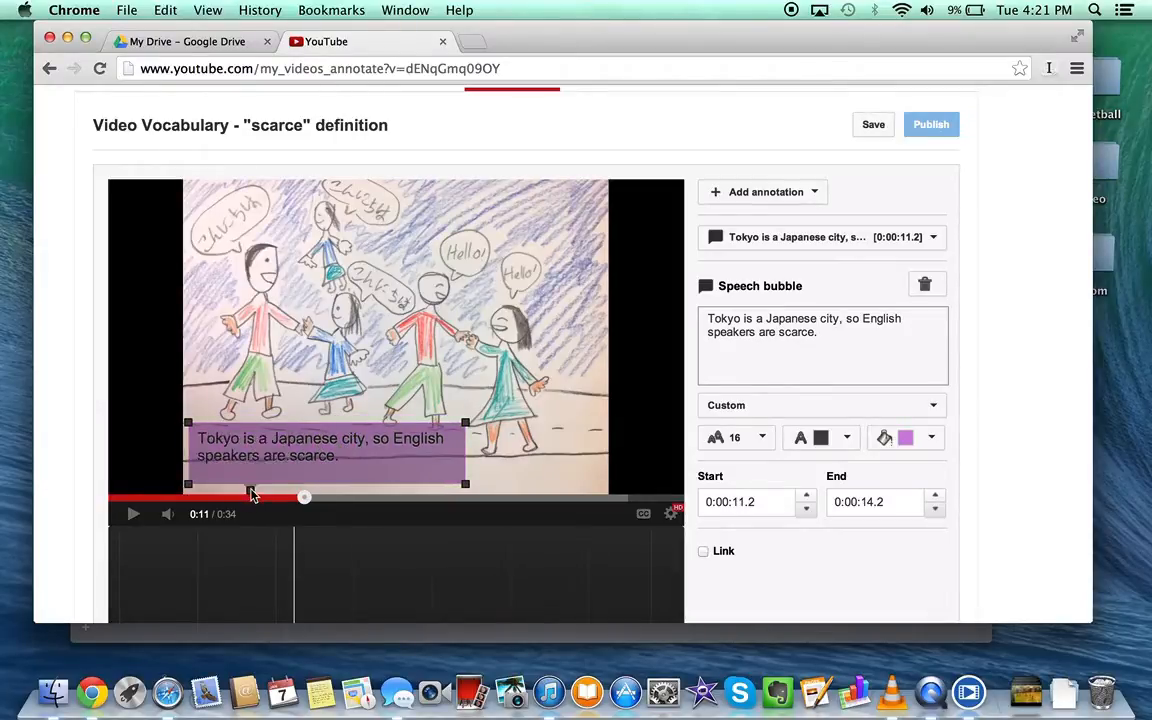
pyautogui.moveTo(251, 494); pyautogui.dragTo(368, 418)
# Step: Play the video on to 0:19, pause it and extend the speech bubble's end time to 0:00:20.1
pyautogui.press('space')
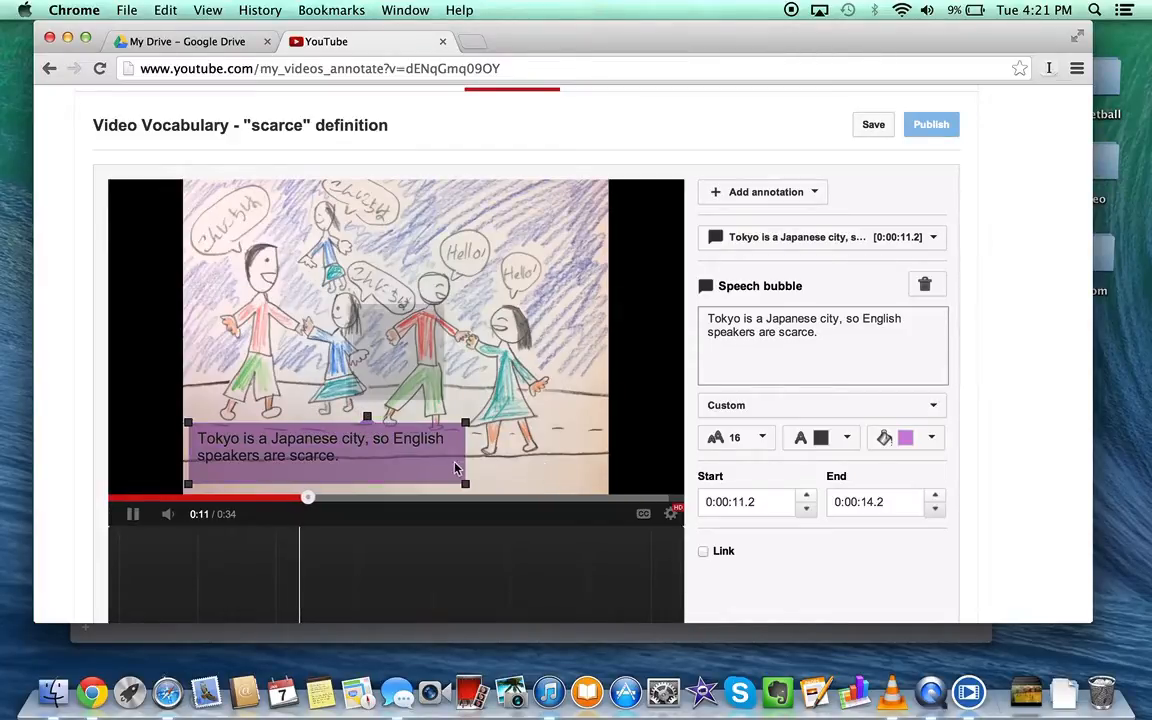
pyautogui.scroll(-3, 563, 467)
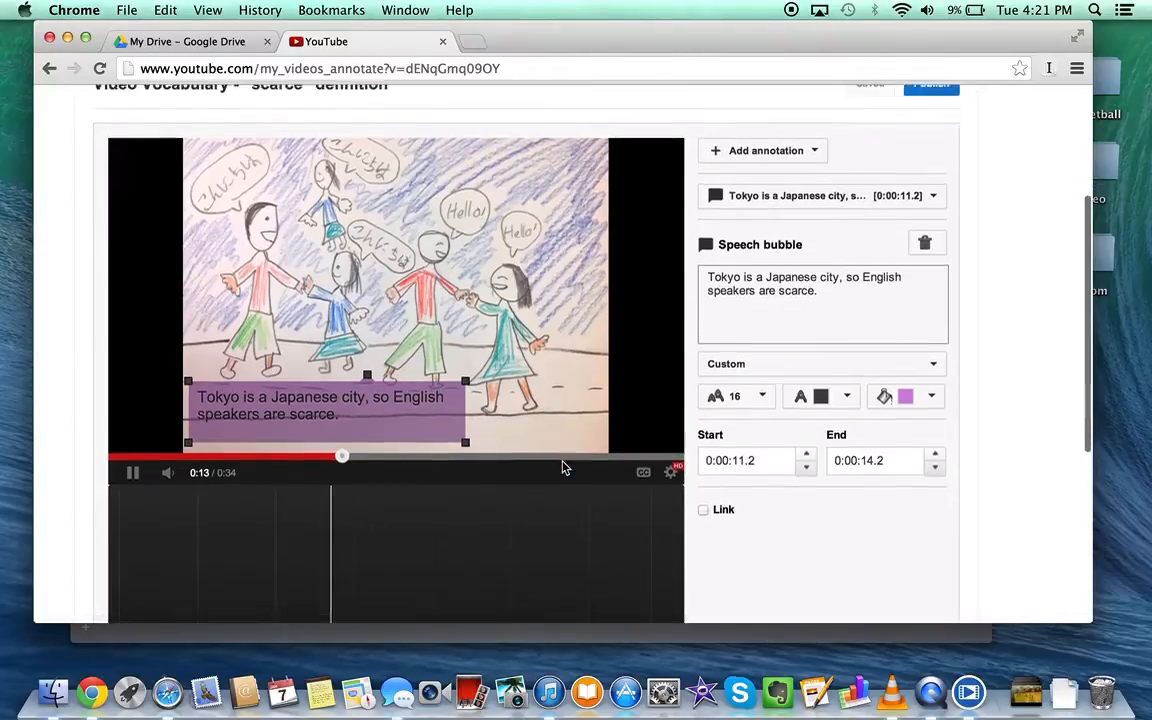
pyautogui.scroll(1, 562, 467)
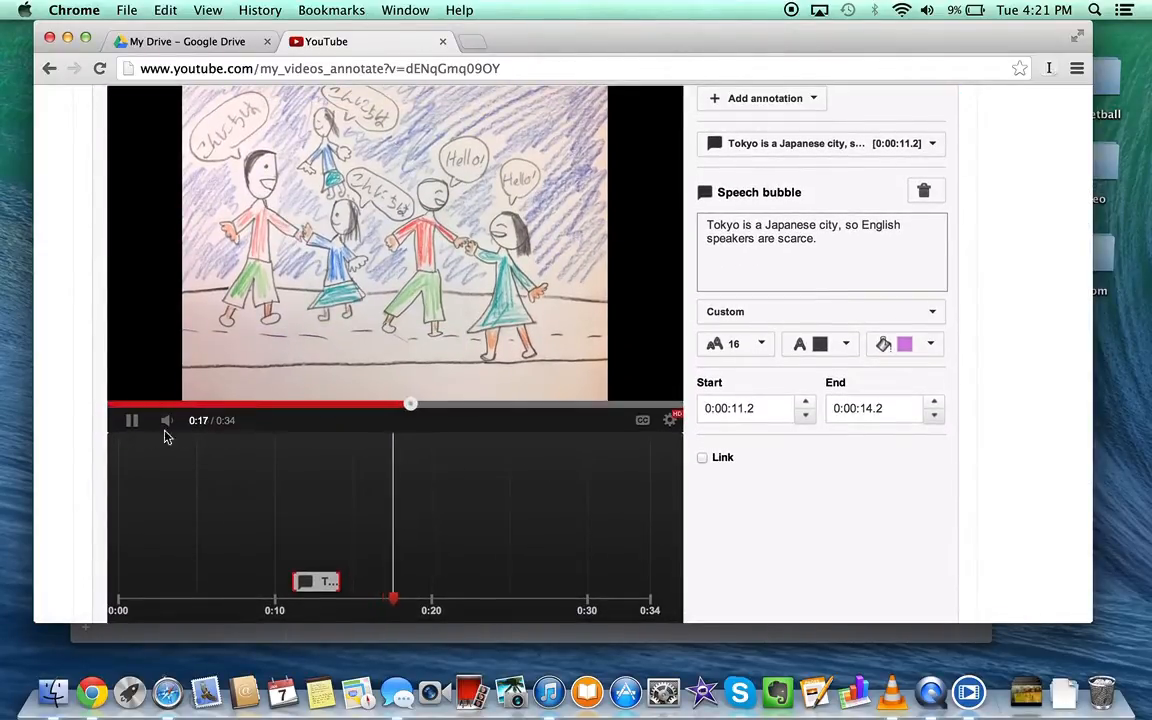
pyautogui.click(133, 422)
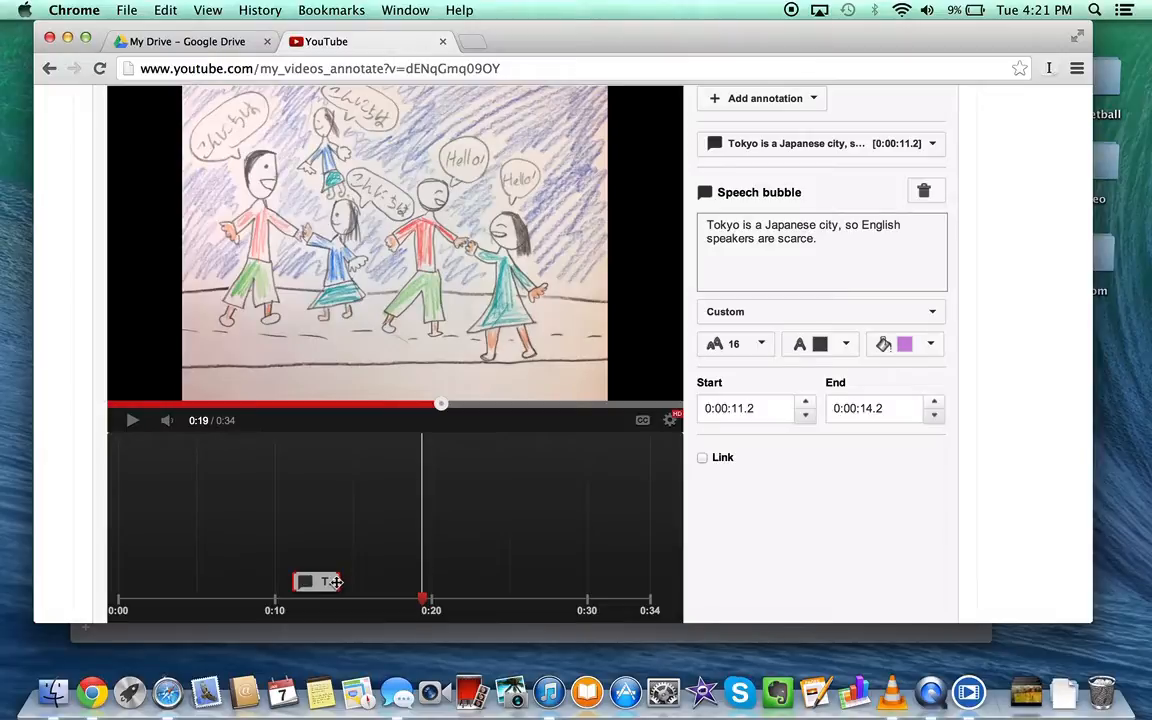
pyautogui.moveTo(336, 581); pyautogui.dragTo(431, 584)
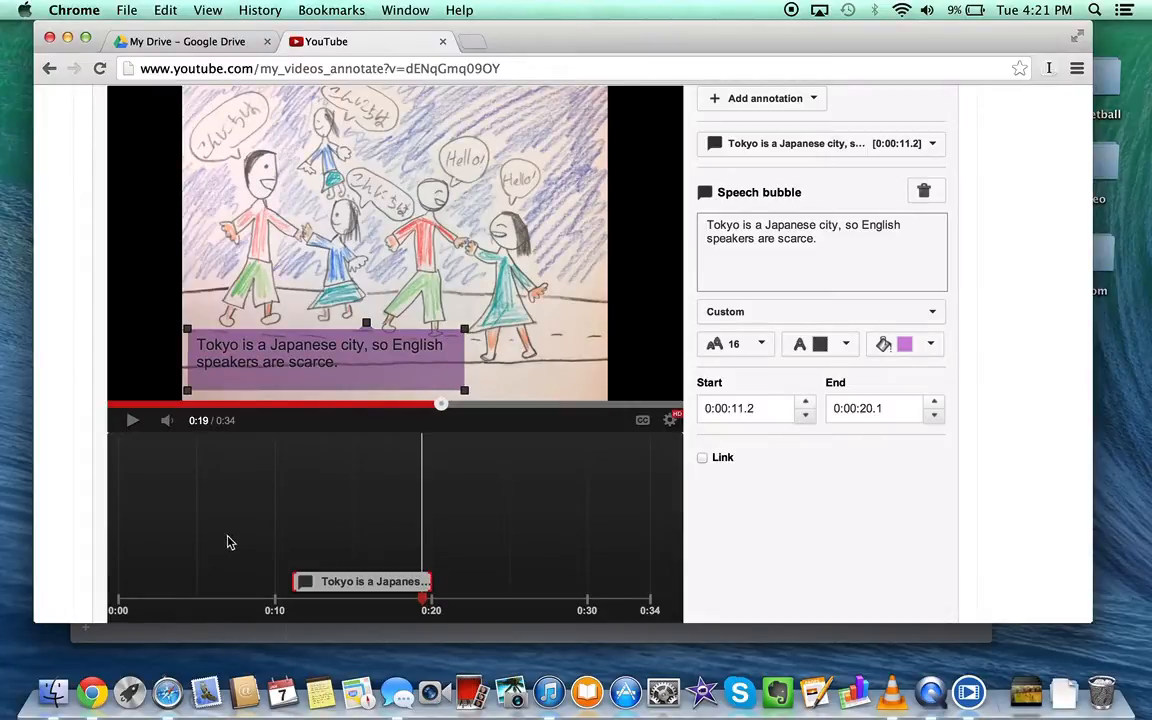
# Step: Raise the playback volume and play the video from 0:08 past 0:20 to check when the speech bubble appears and disappears
pyautogui.click(254, 405)
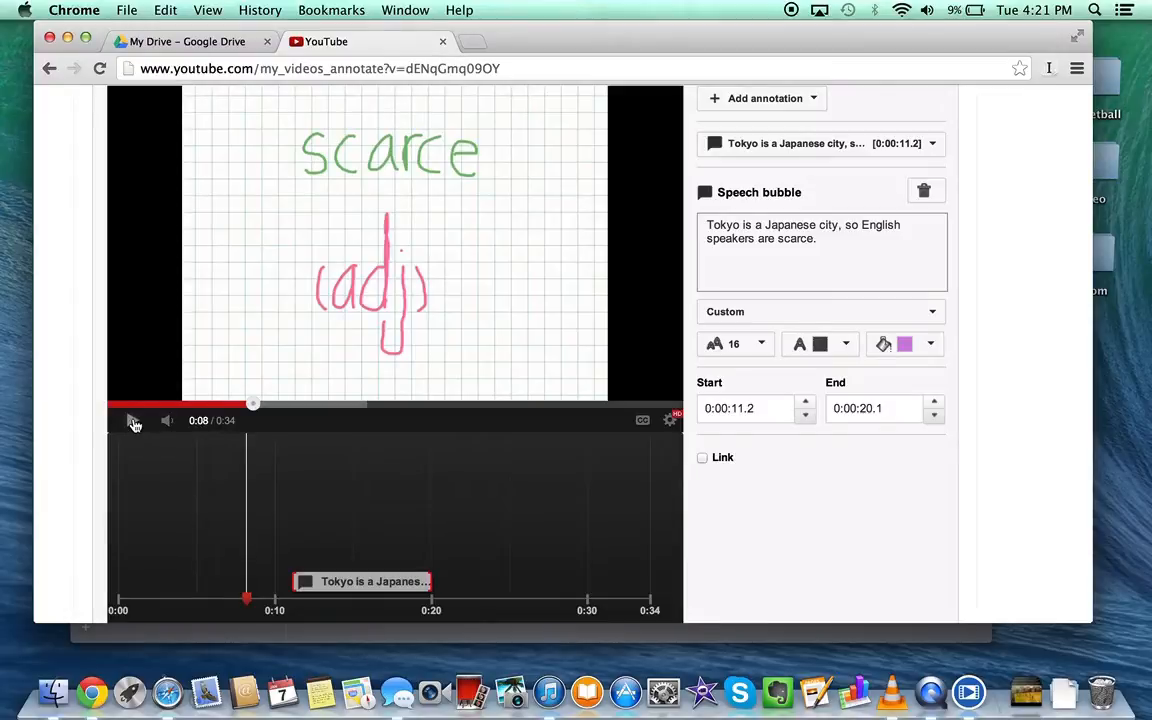
pyautogui.moveTo(167, 424)
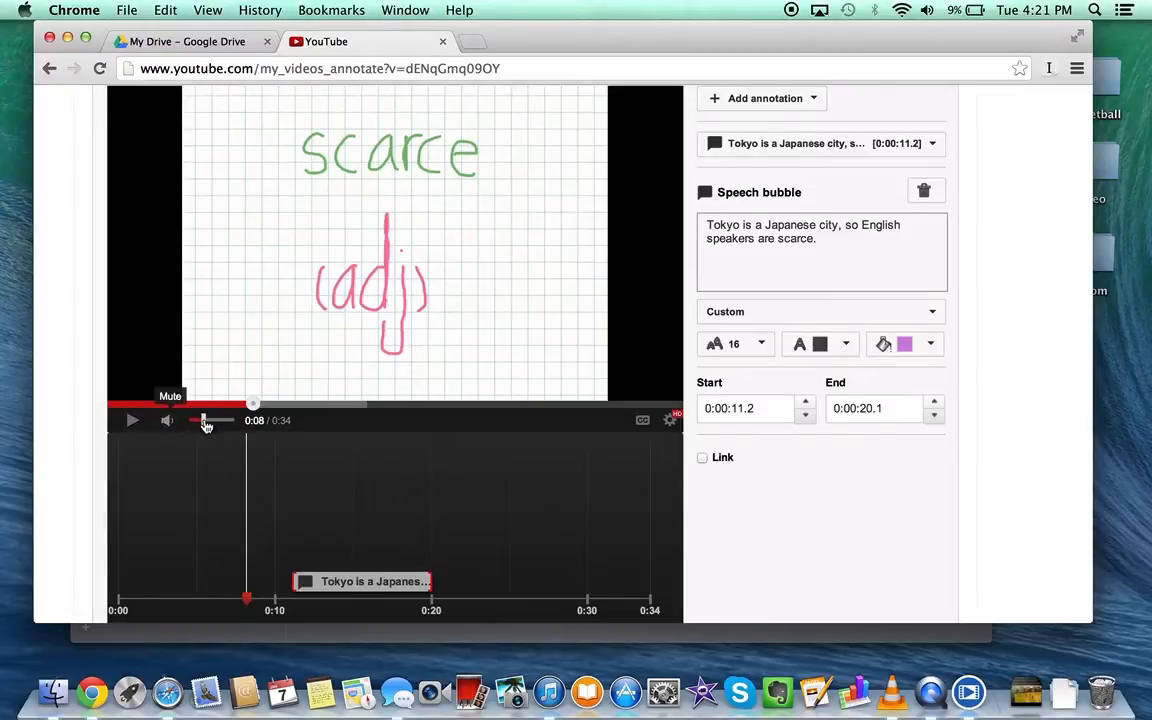
pyautogui.moveTo(205, 424); pyautogui.dragTo(217, 421)
pyautogui.click(135, 424)
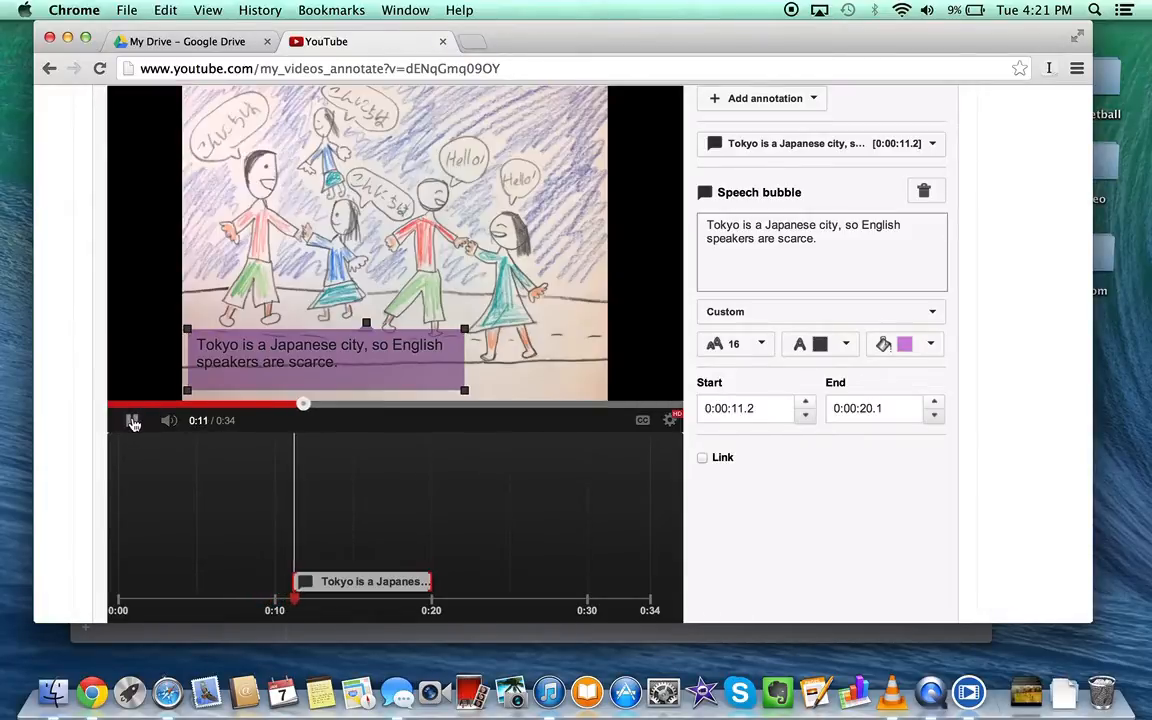
pyautogui.click(134, 419)
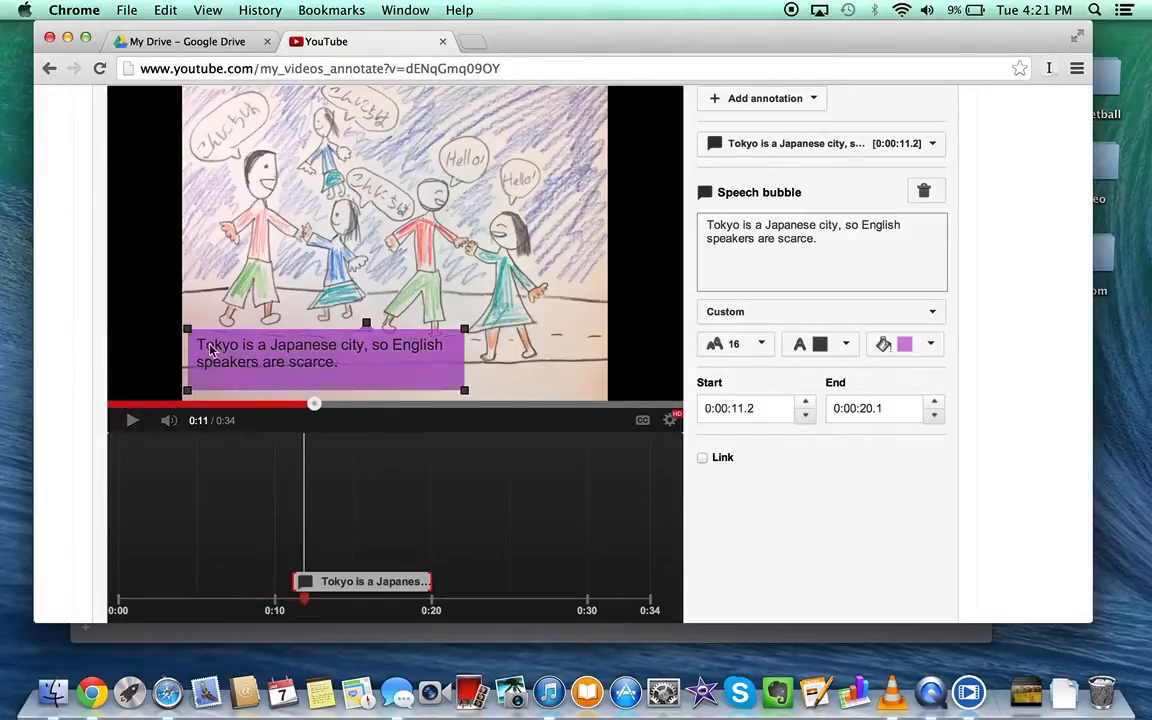
pyautogui.click(134, 421)
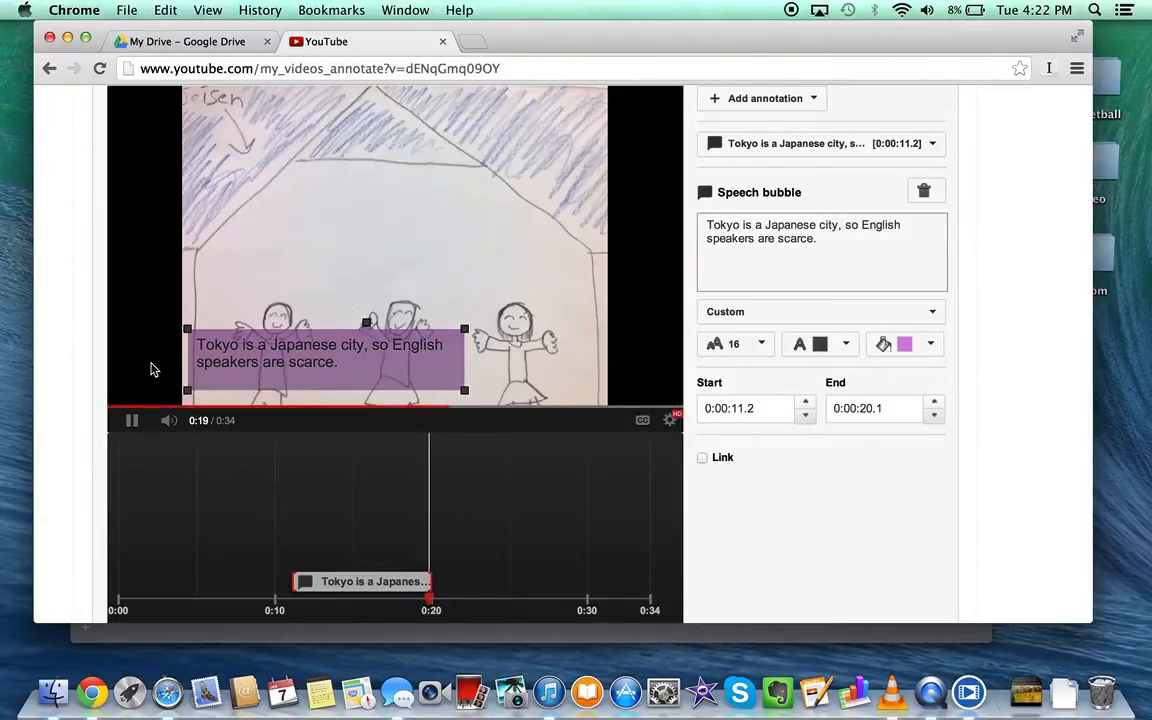
pyautogui.click(133, 421)
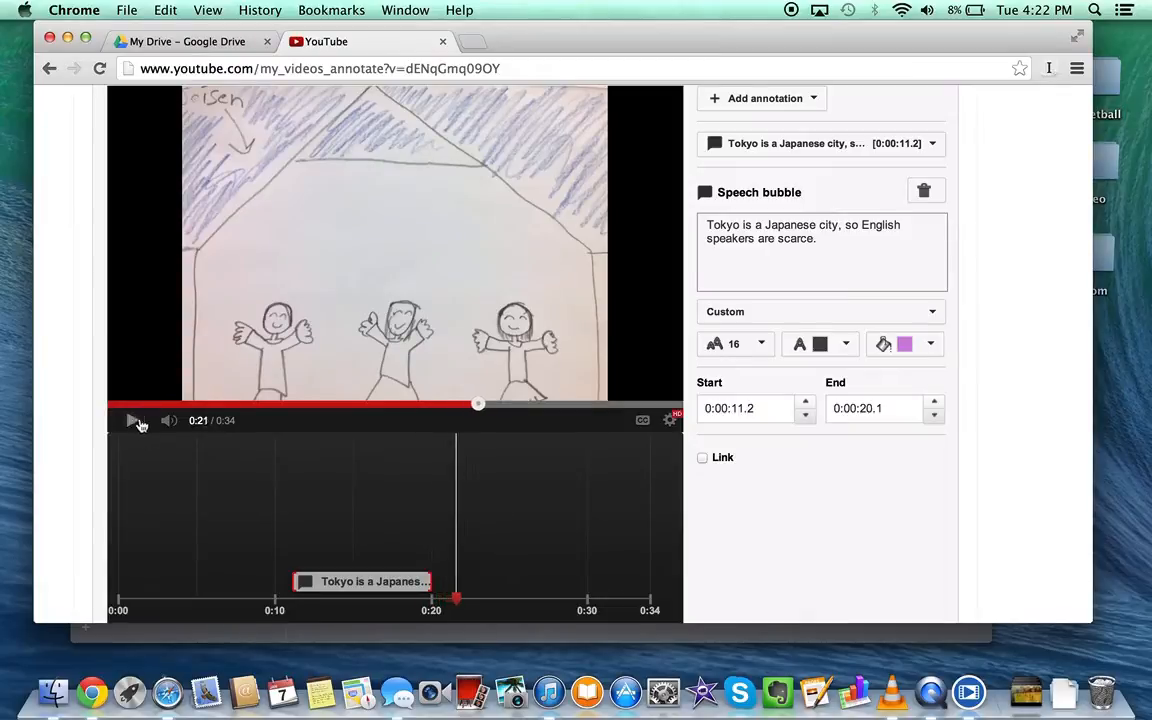
# Step: Retime the Tokyo speech bubble to run from 0:00:11.0 to 0:00:19.4 and check its ending by playing from 0:16
pyautogui.click(428, 581)
pyautogui.moveTo(428, 581); pyautogui.dragTo(422, 583)
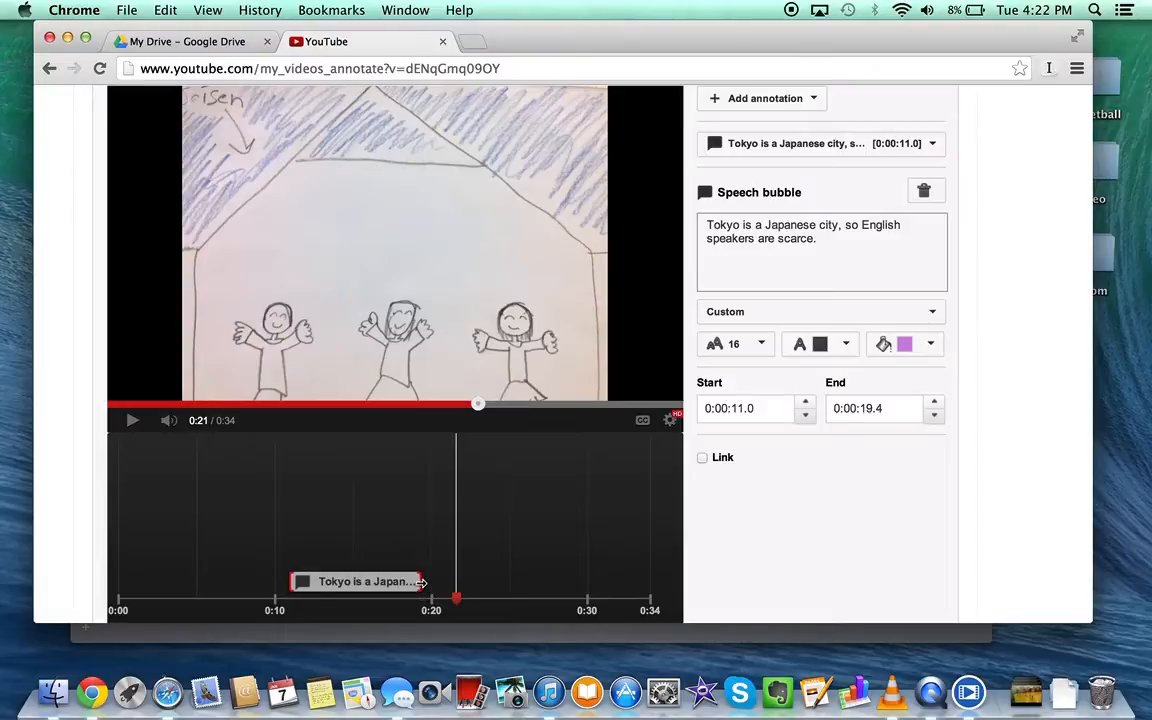
pyautogui.click(395, 405)
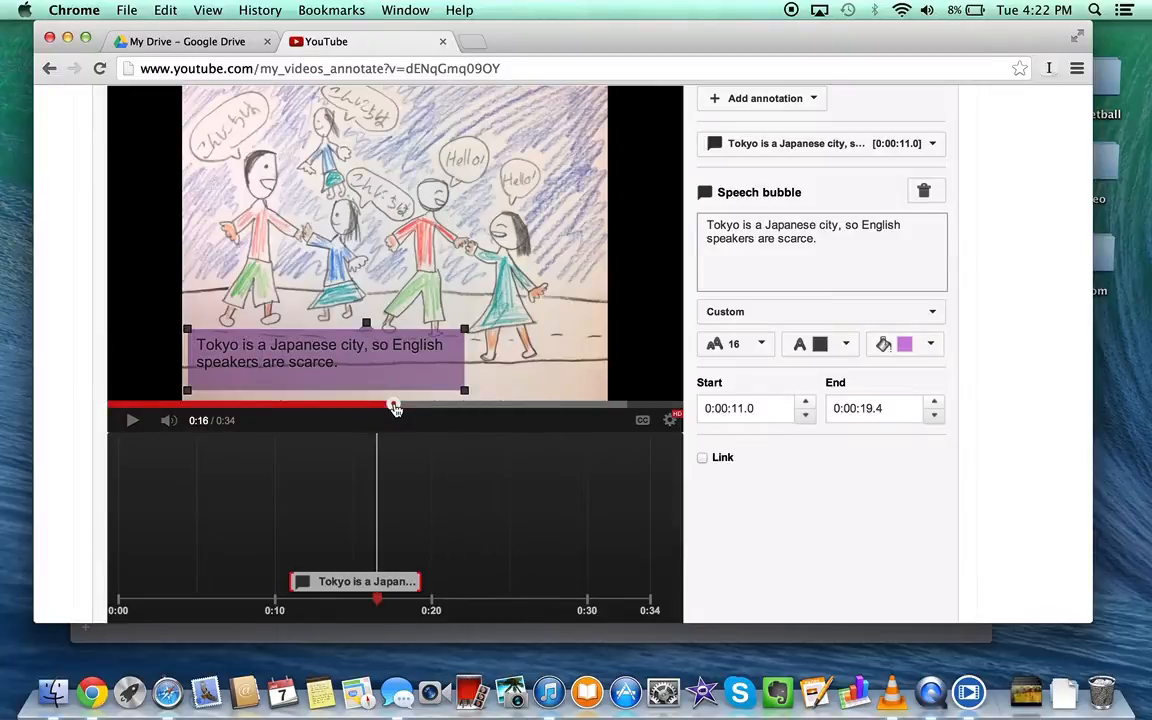
pyautogui.press('space')
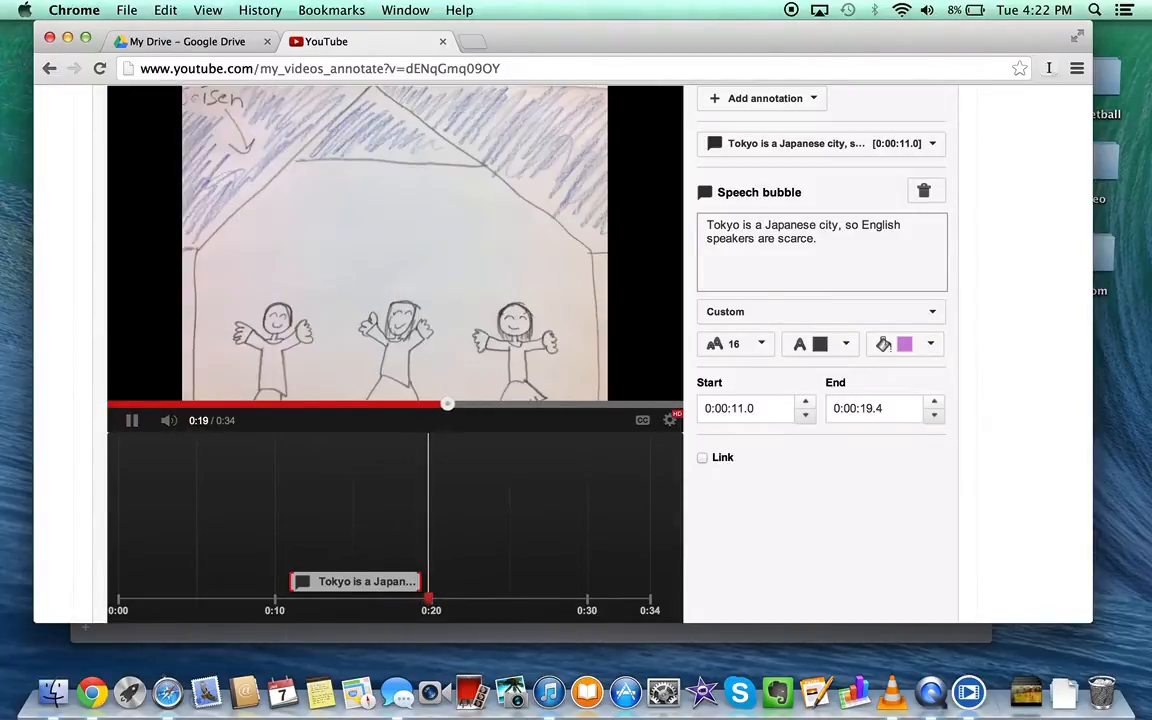
pyautogui.press('space')
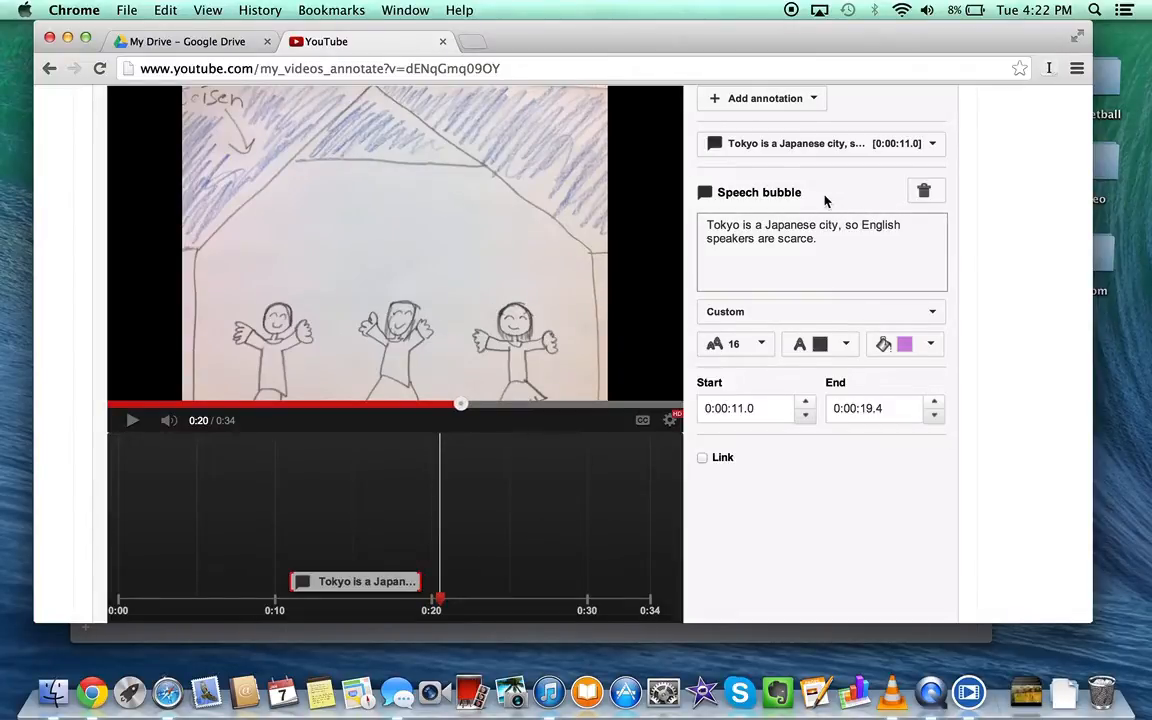
# Step: Add a second speech bubble at 0:00:20.5, enlarge it beneath the drawn roof and give it a blue-purple background
pyautogui.scroll(1, 823, 198)
pyautogui.click(815, 124)
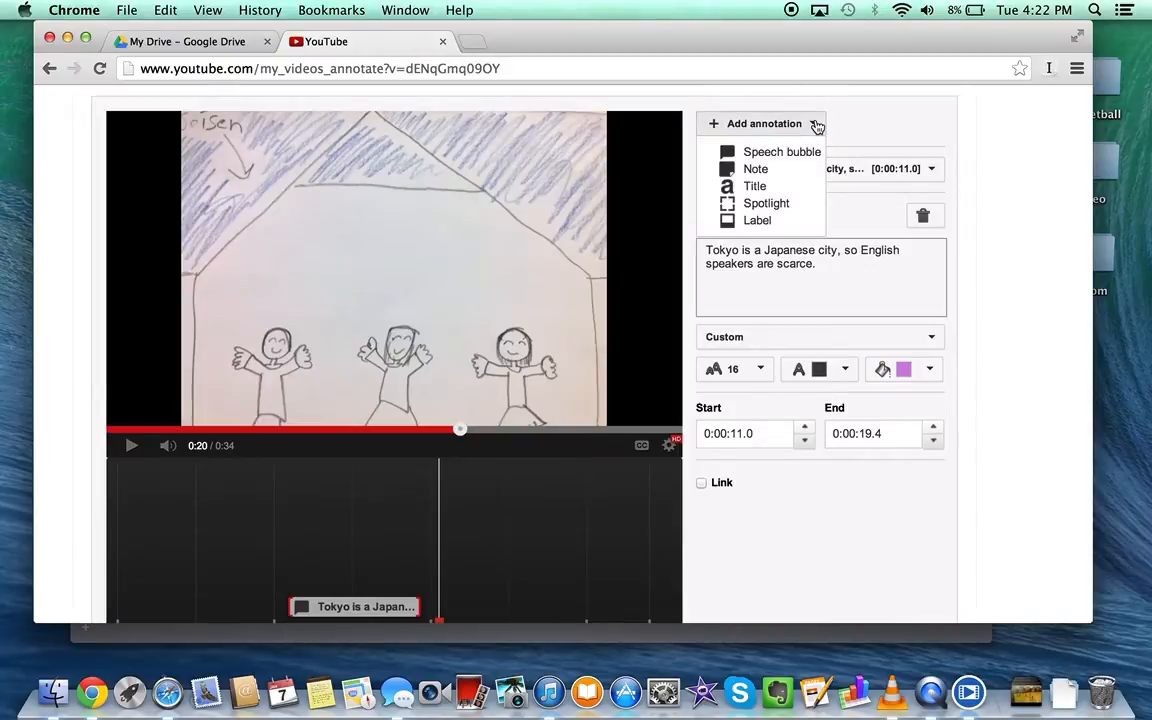
pyautogui.click(784, 152)
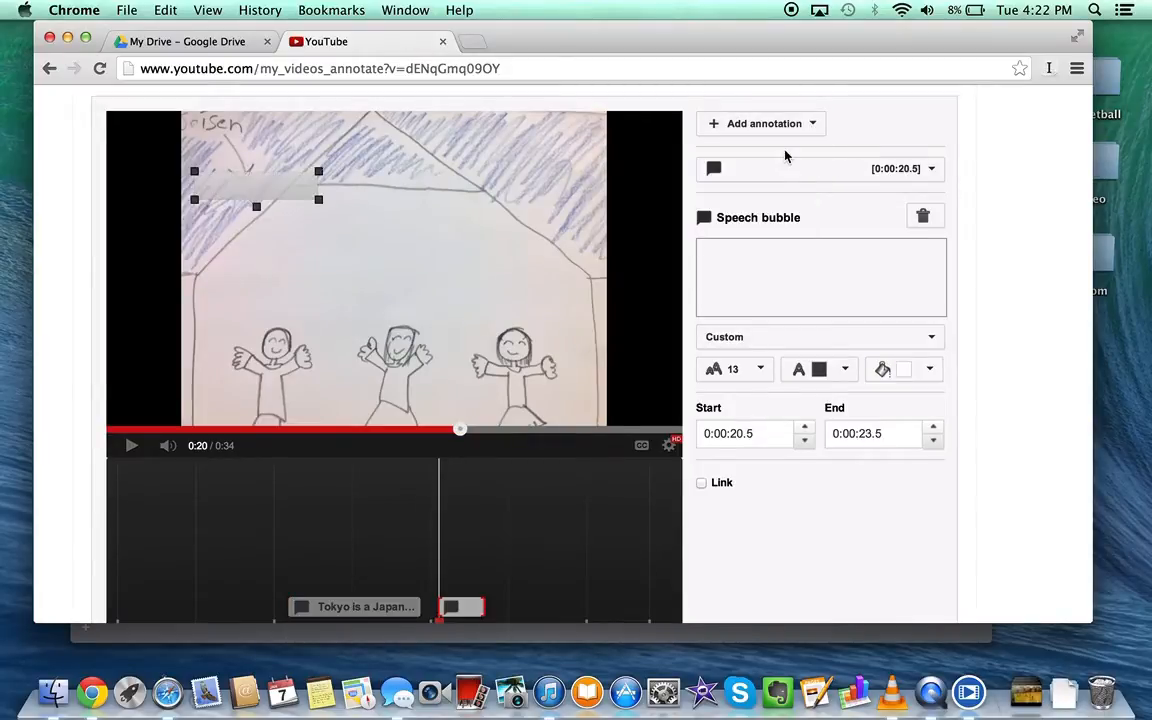
pyautogui.moveTo(275, 188)
pyautogui.mouseDown()
pyautogui.moveTo(406, 242)
pyautogui.moveTo(378, 221)
pyautogui.moveTo(418, 228)
pyautogui.moveTo(491, 279)
pyautogui.mouseUp()
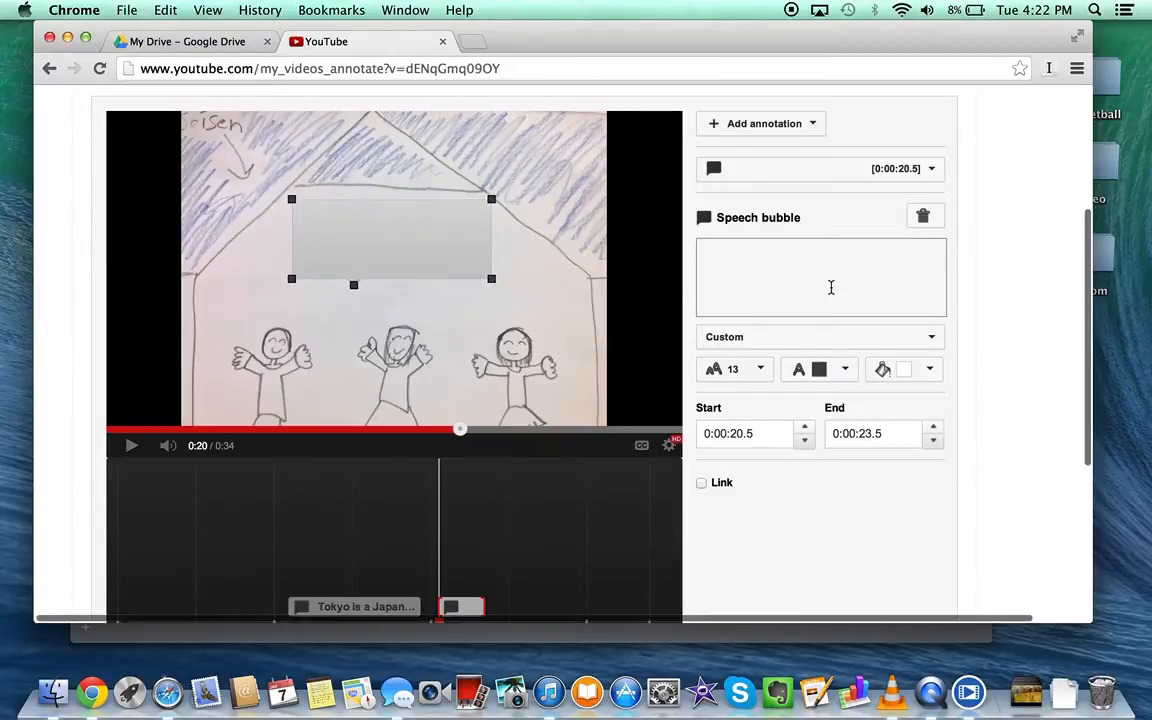
pyautogui.click(930, 370)
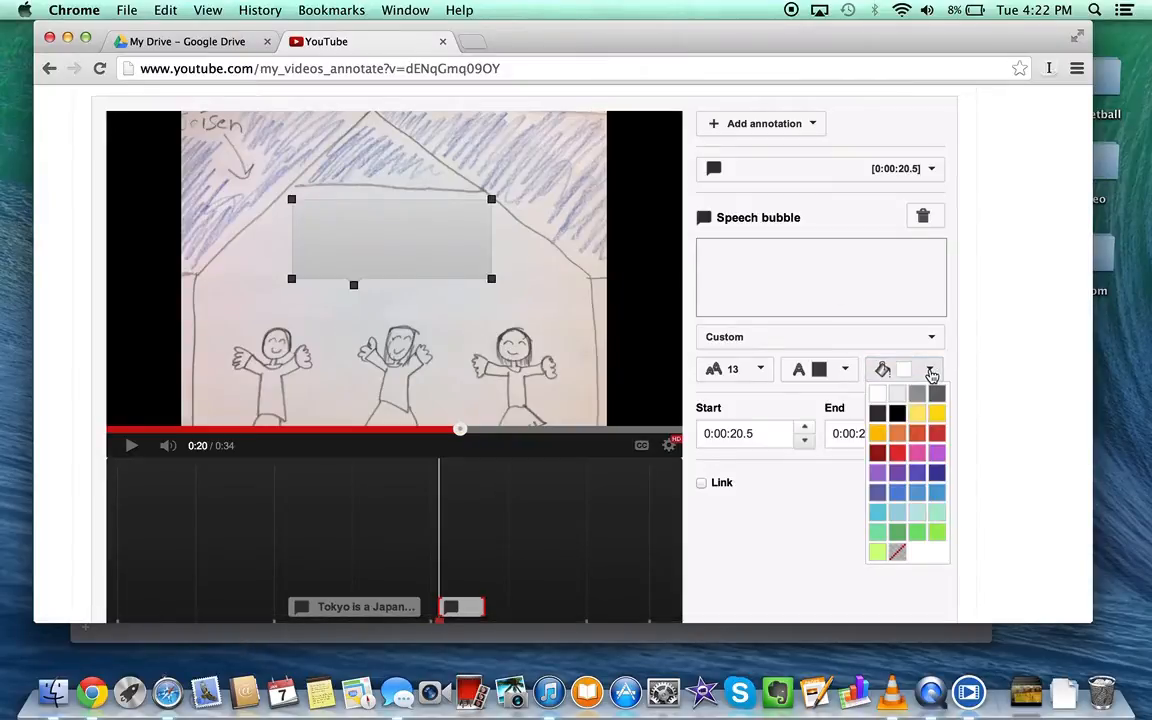
pyautogui.click(938, 472)
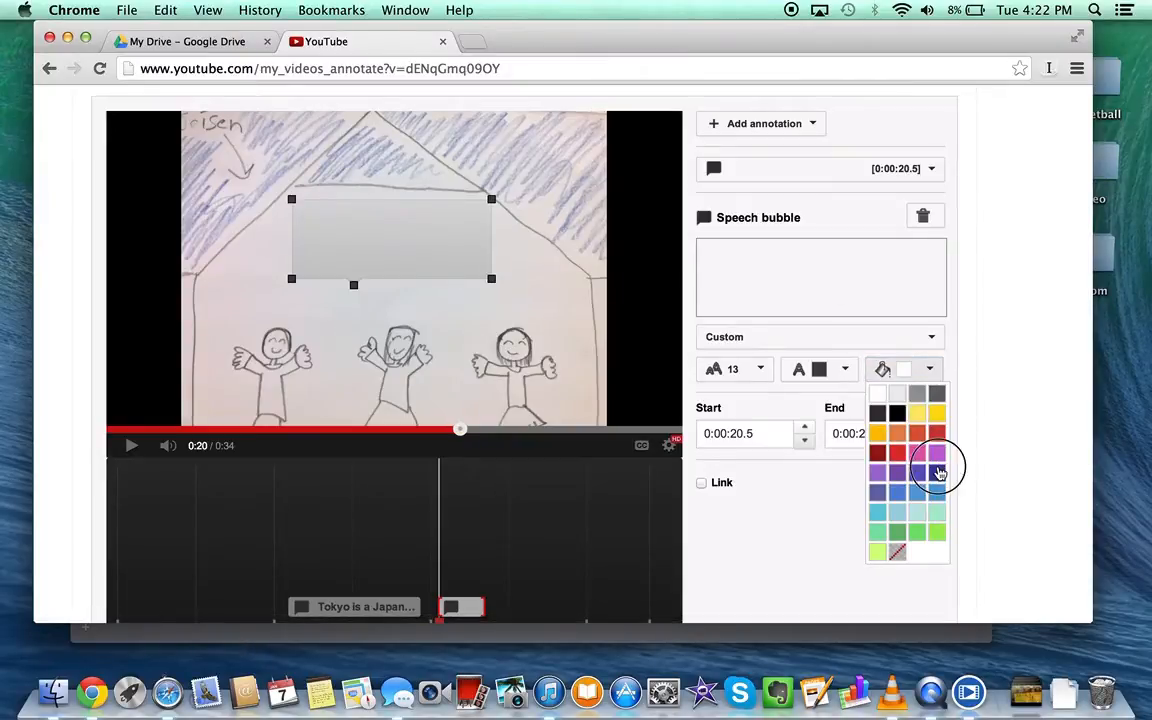
# Step: Play the narration up to 0:27, enter "Seisen is a girls' school, so boys are scarce." in the bubble and set its font size to 16
pyautogui.click(130, 447)
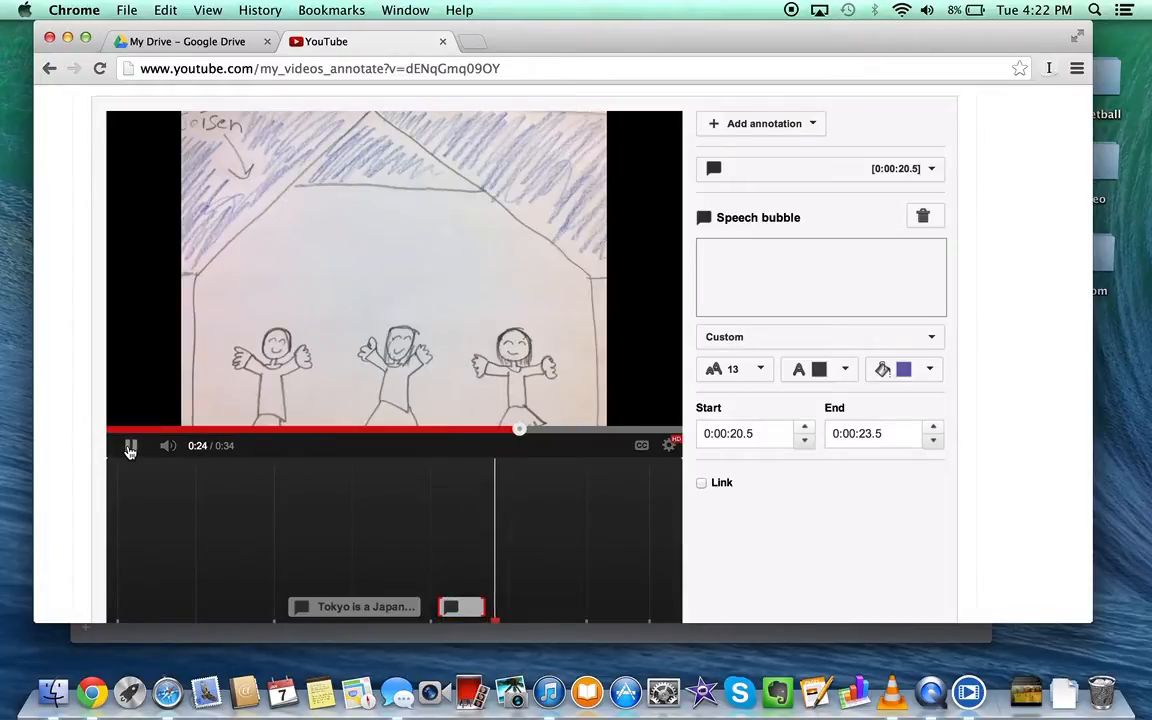
pyautogui.click(130, 447)
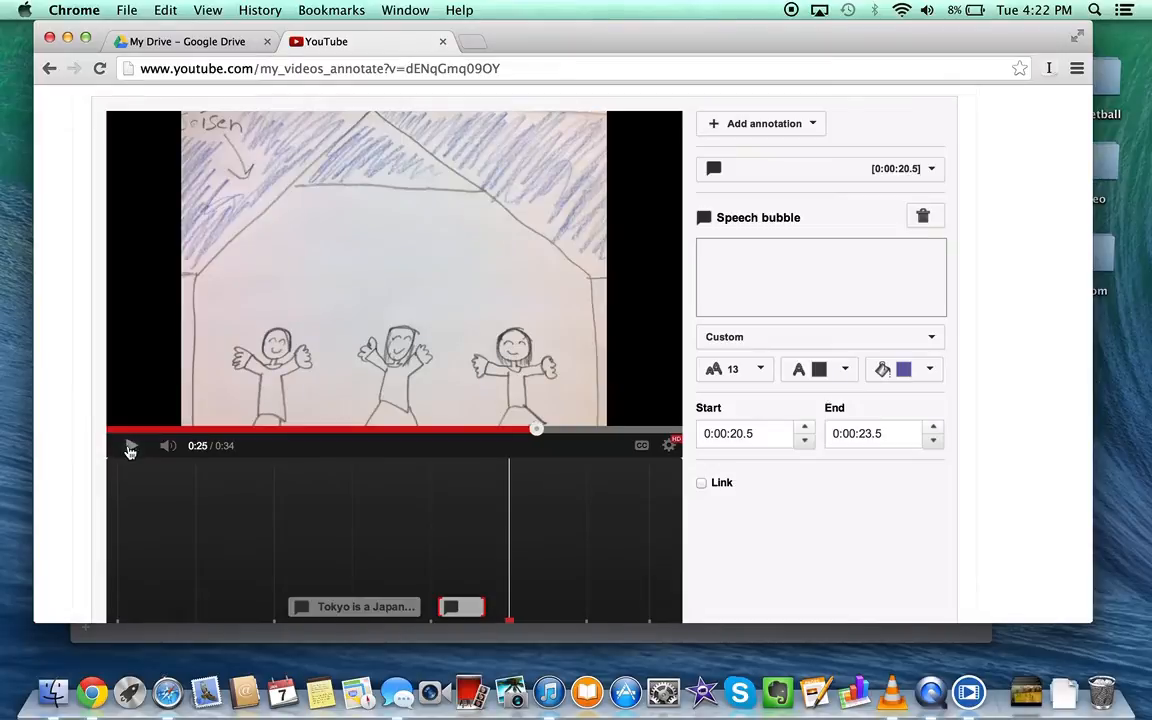
pyautogui.click(737, 264)
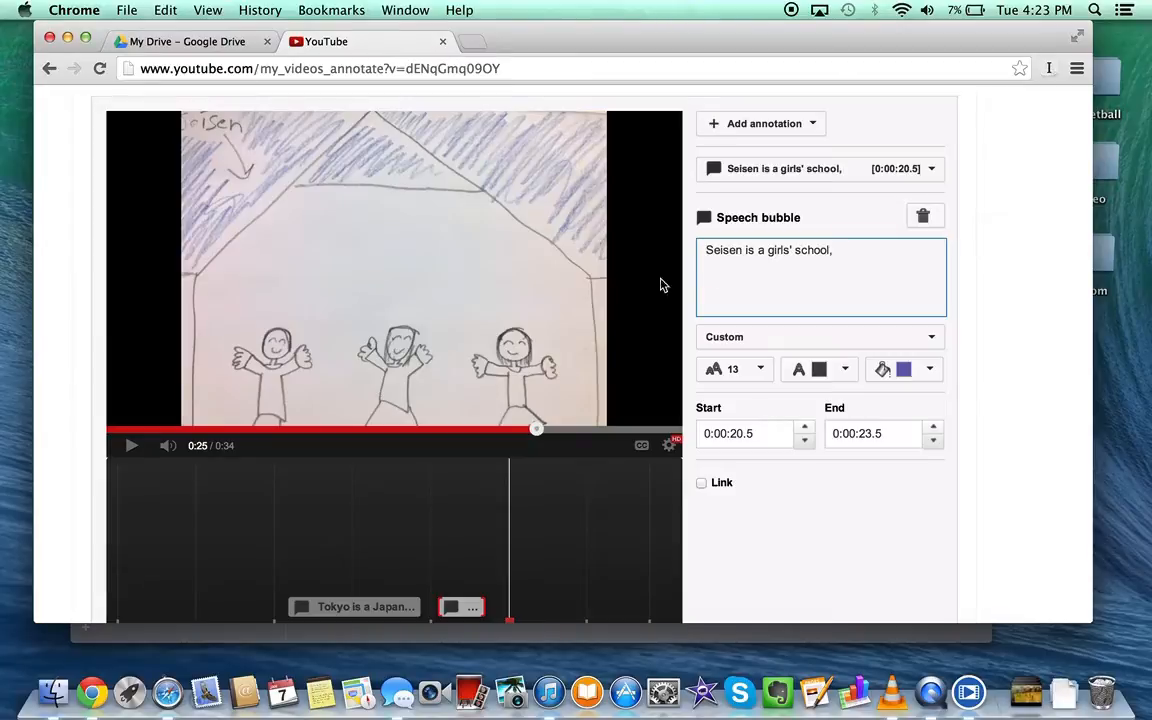
pyautogui.click(133, 447)
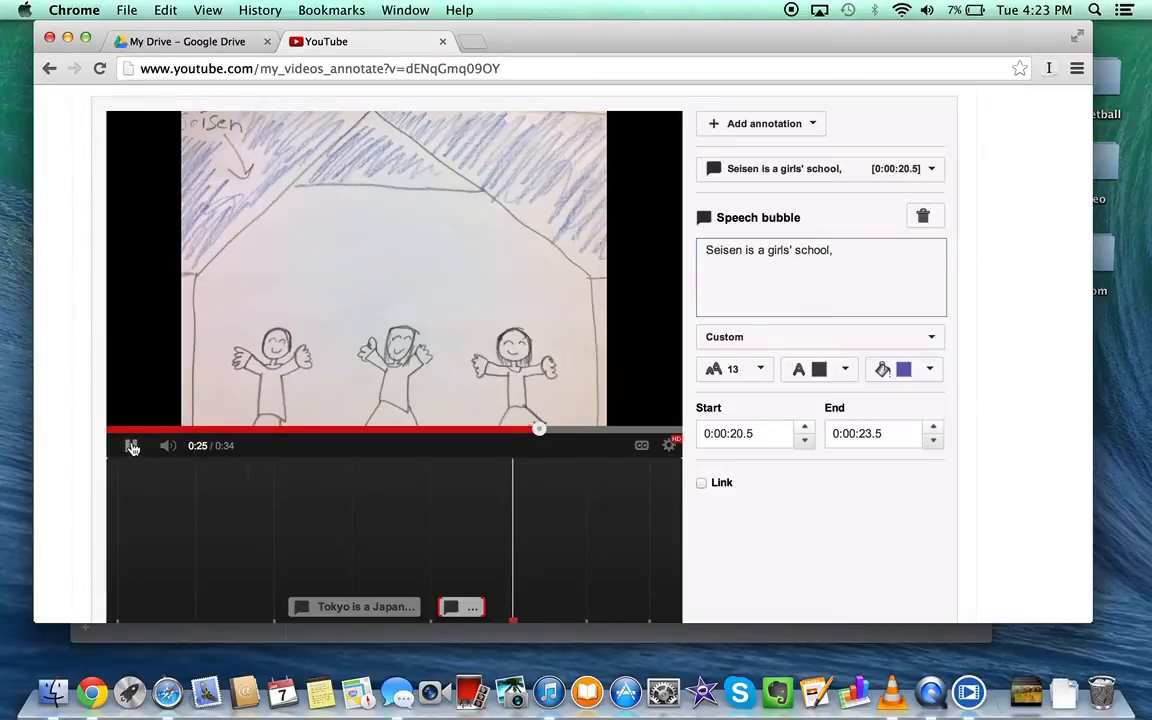
pyautogui.click(131, 447)
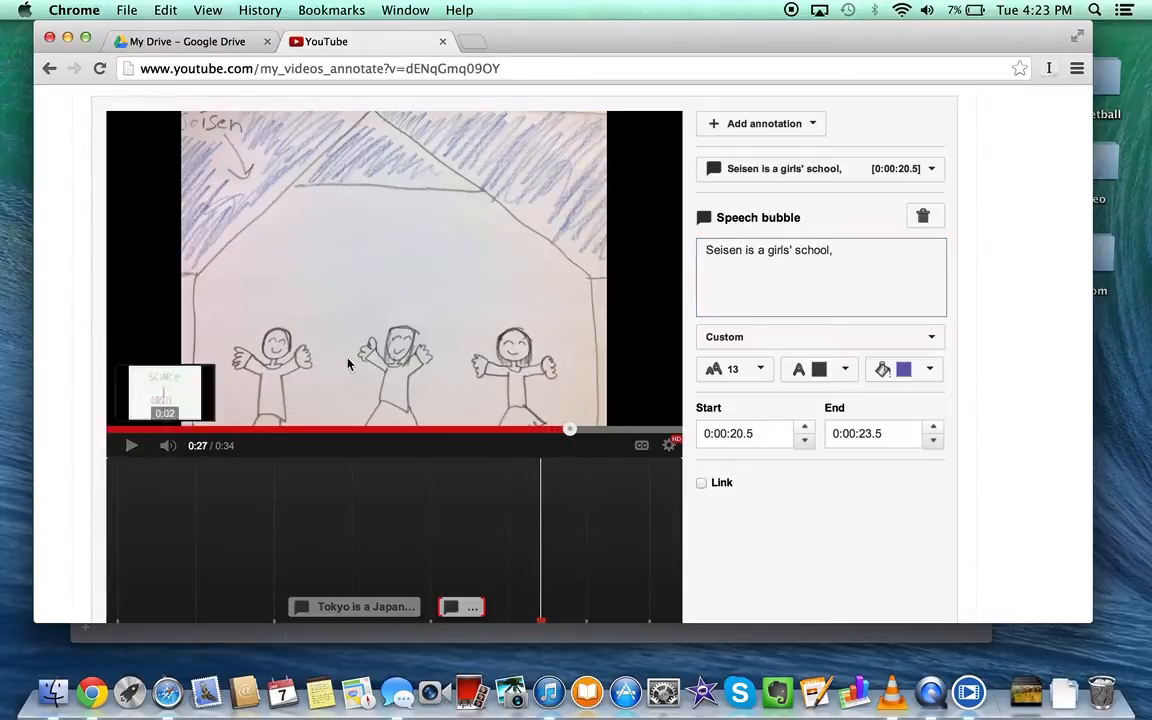
pyautogui.click(840, 251)
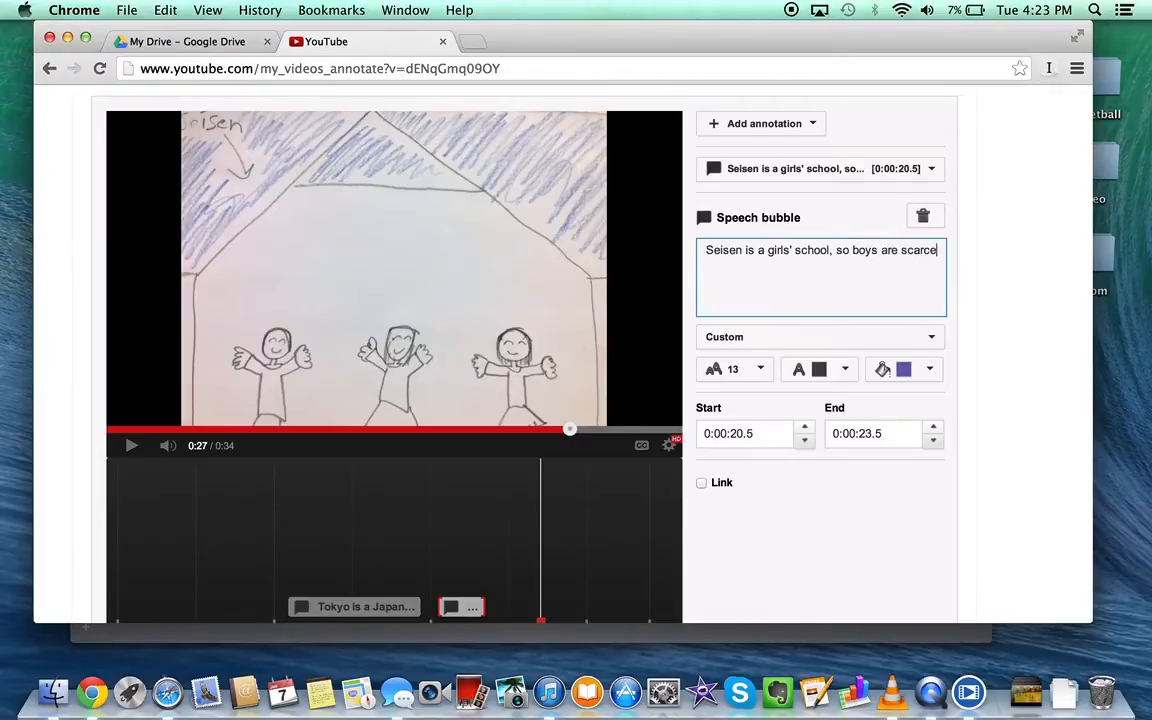
pyautogui.click(760, 369)
pyautogui.click(731, 448)
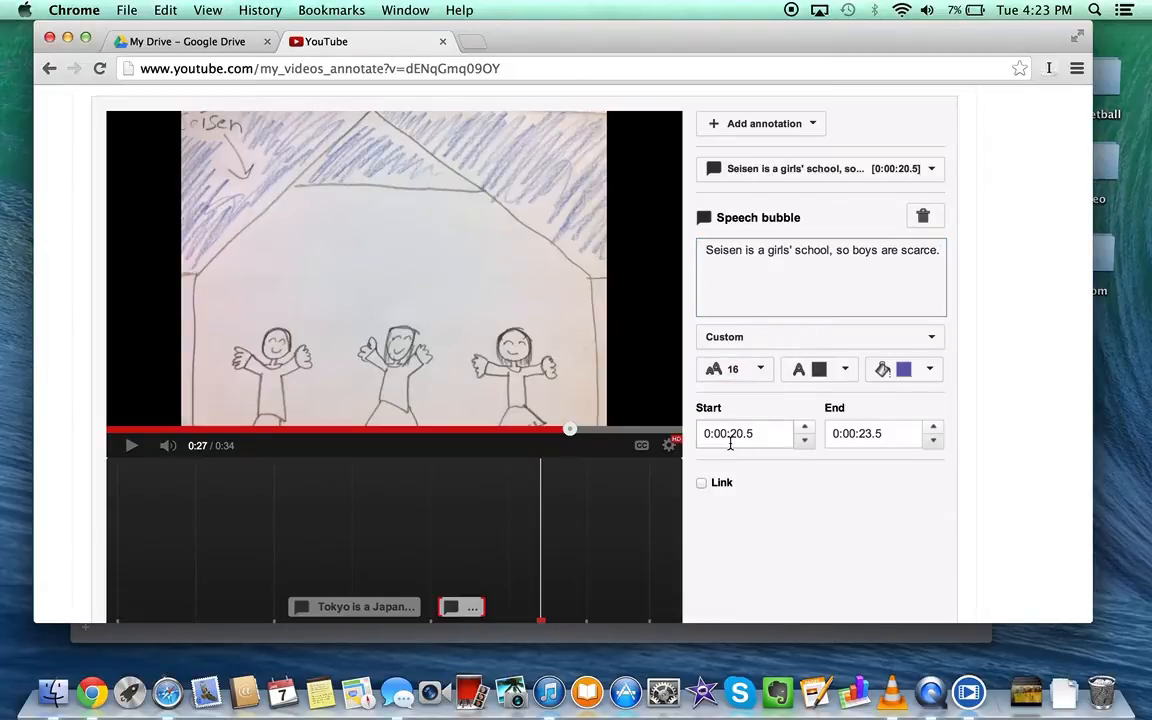
# Step: Play the video from 0:20 to 0:26, pause it and extend the Seisen bubble's end time to 0:00:26.9
pyautogui.scroll(-2, 731, 446)
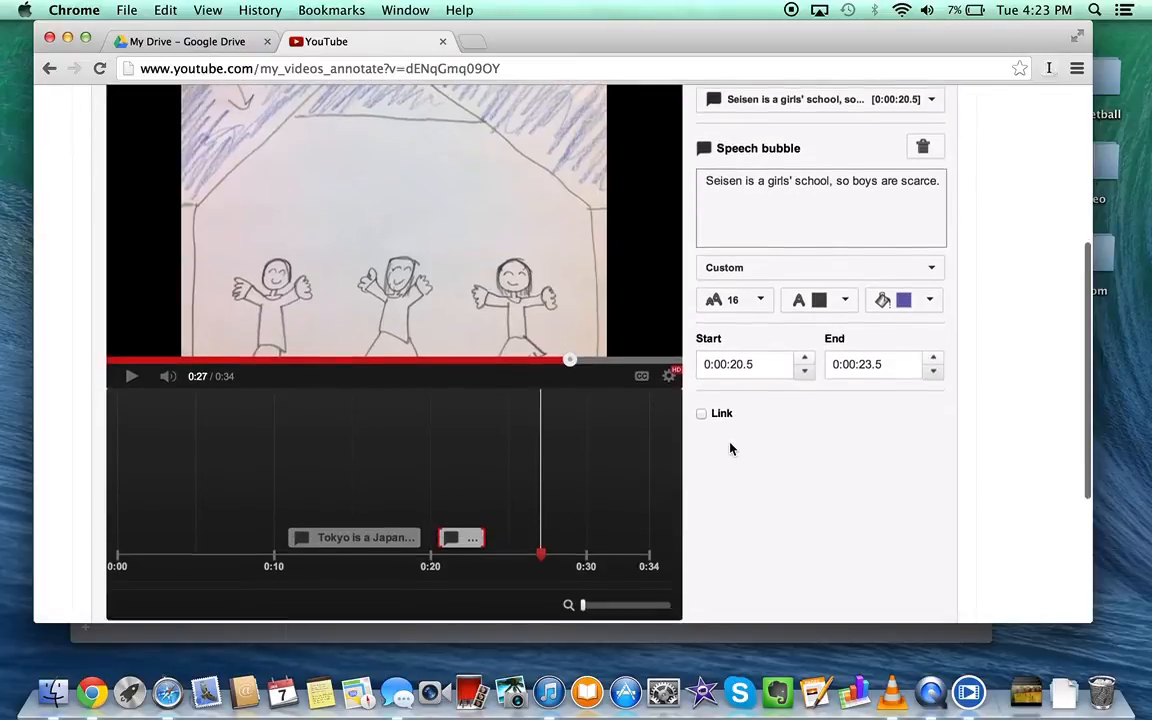
pyautogui.click(455, 364)
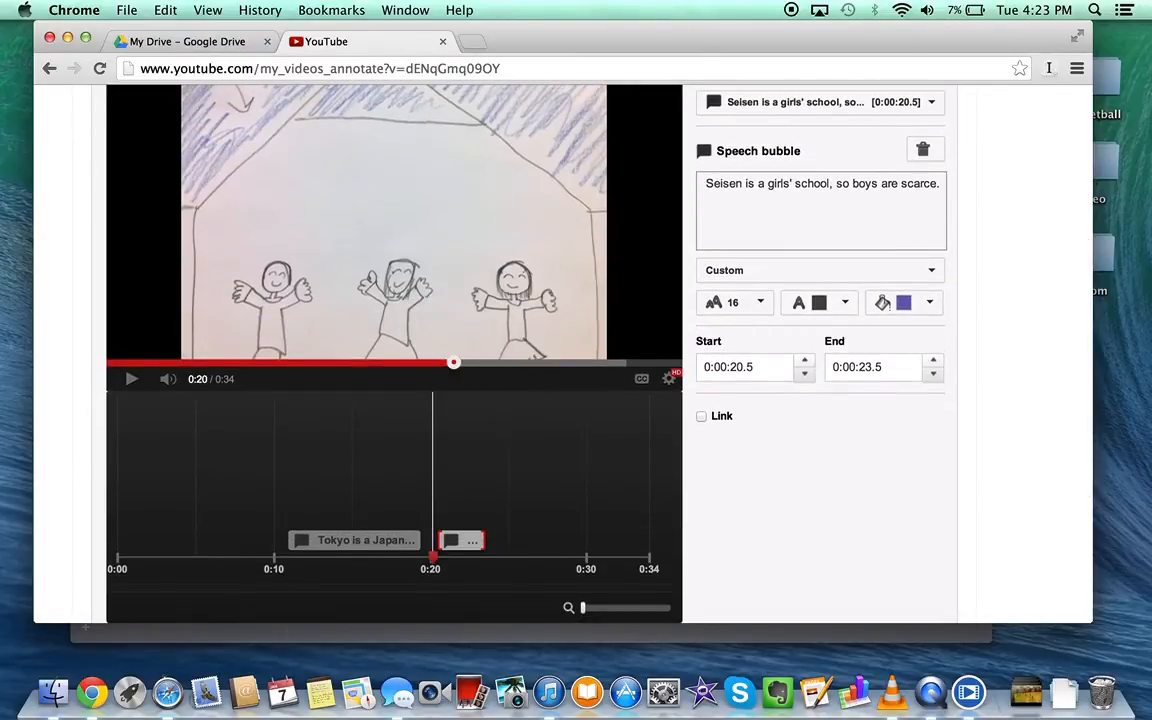
pyautogui.press('space')
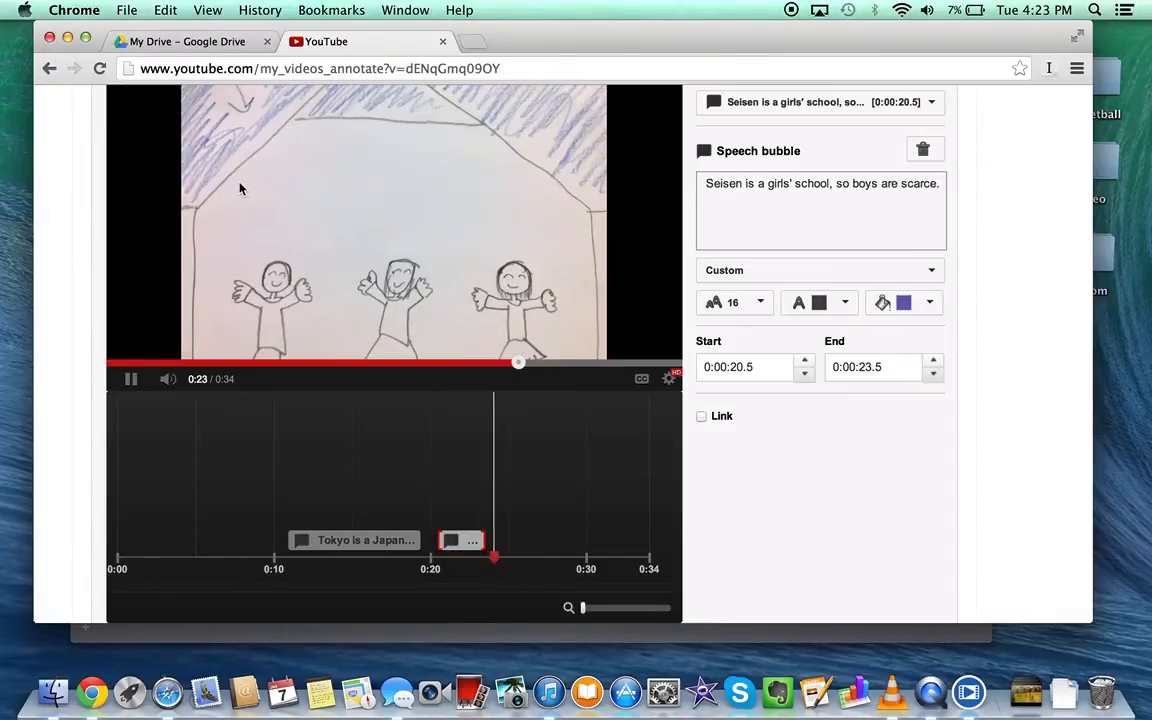
pyautogui.click(131, 381)
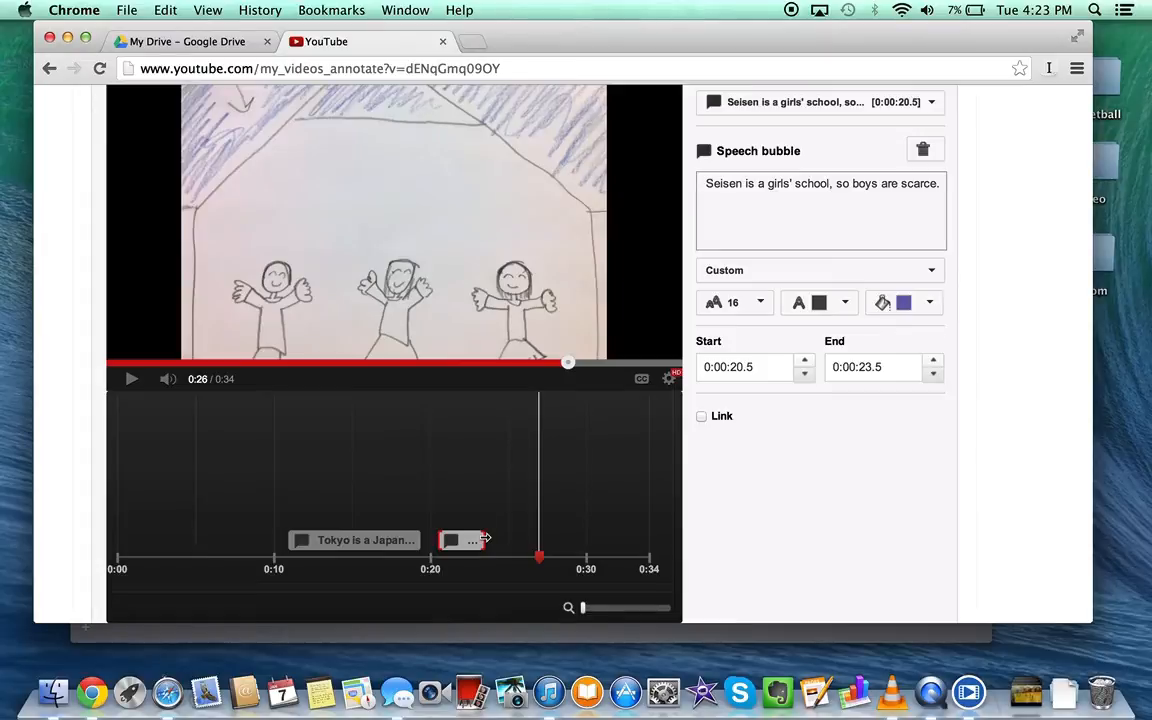
pyautogui.moveTo(485, 539); pyautogui.dragTo(539, 540)
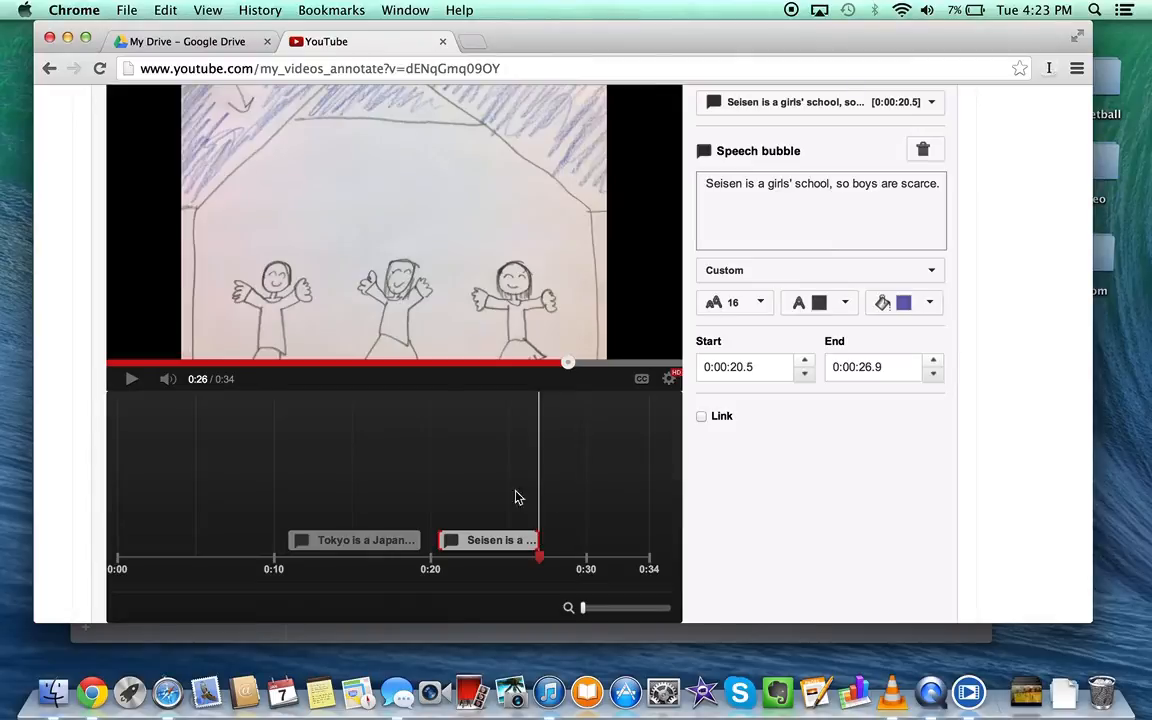
# Step: Replay the video from 0:20 to 0:26 to check the Seisen bubble's display and timing
pyautogui.click(131, 379)
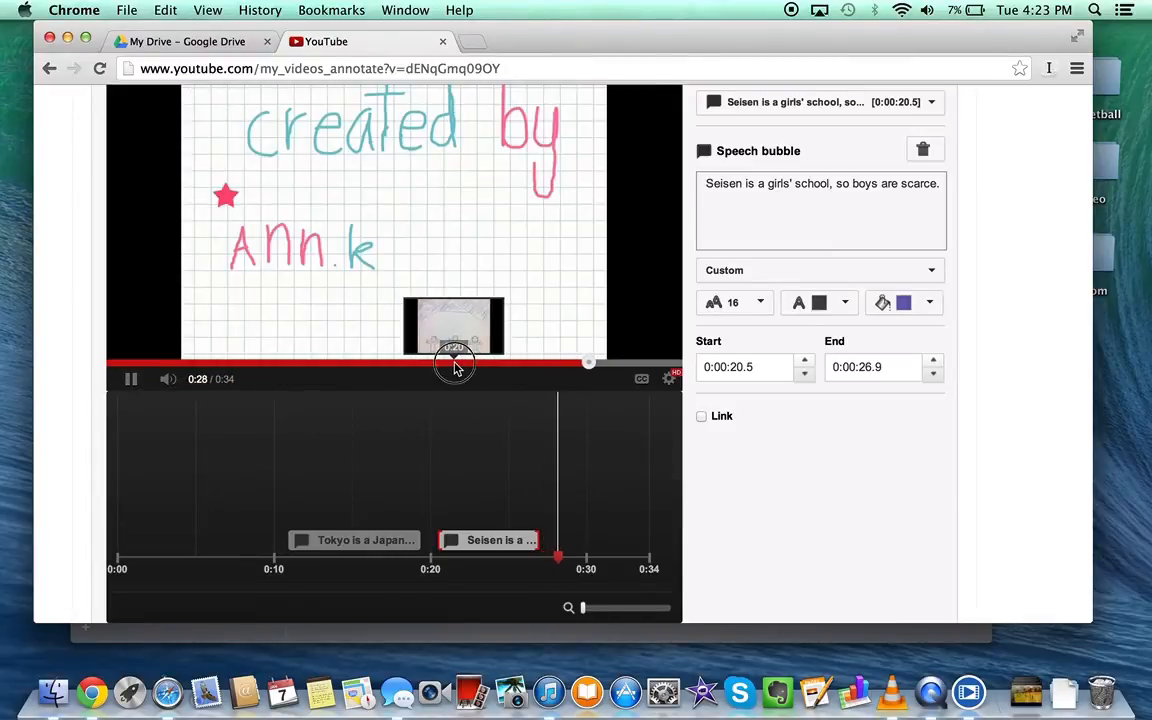
pyautogui.click(453, 364)
pyautogui.scroll(2, 256, 494)
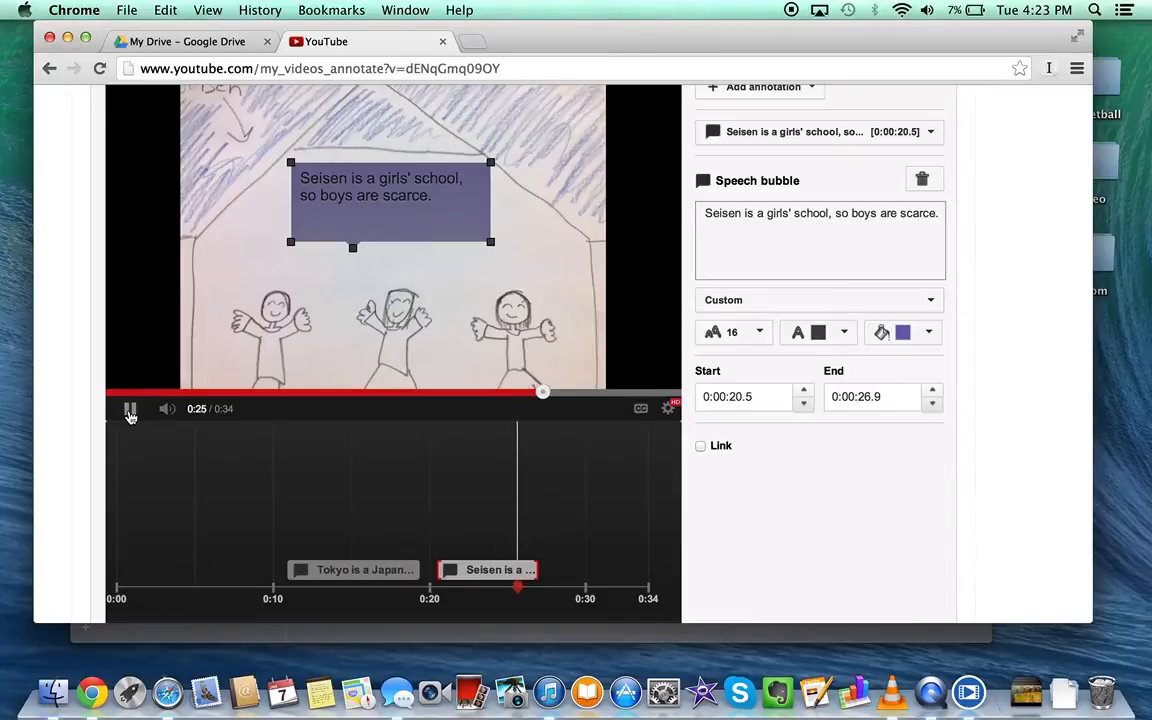
pyautogui.click(130, 412)
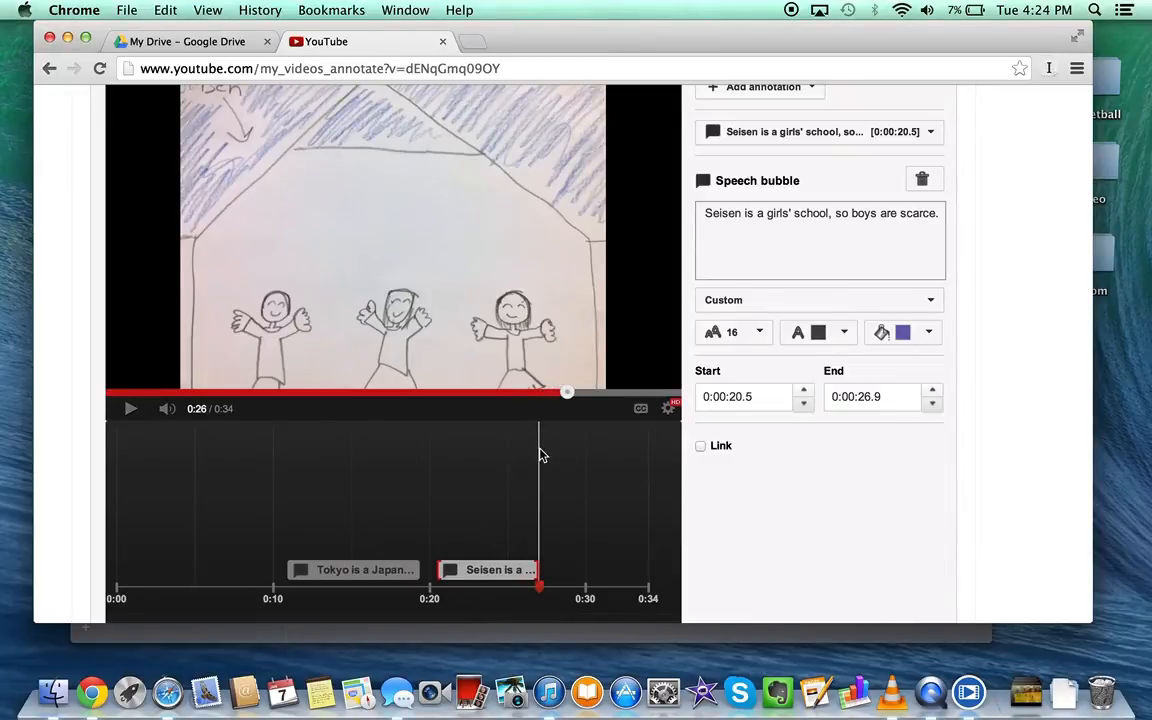
# Step: Move the playhead back slightly so the Seisen bubble is displayed, and shrink the bubble a little in width and height
pyautogui.moveTo(538, 450); pyautogui.dragTo(531, 450)
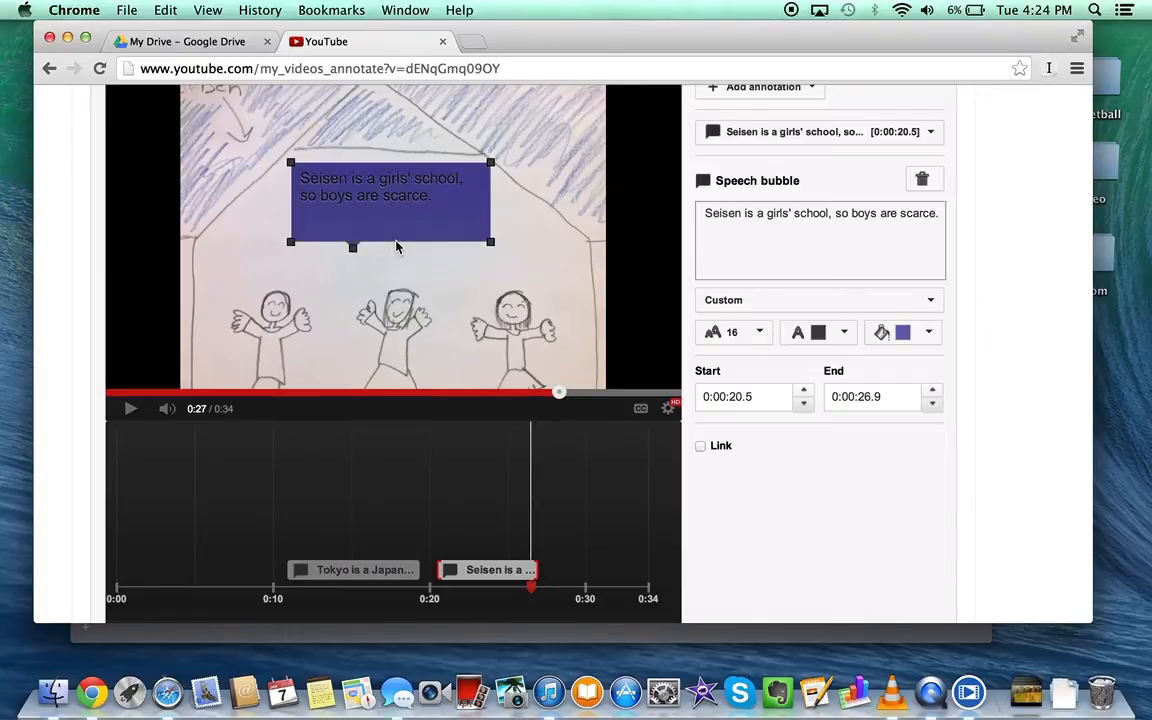
pyautogui.moveTo(491, 243)
pyautogui.mouseDown()
pyautogui.moveTo(494, 228)
pyautogui.moveTo(482, 231)
pyautogui.mouseUp()
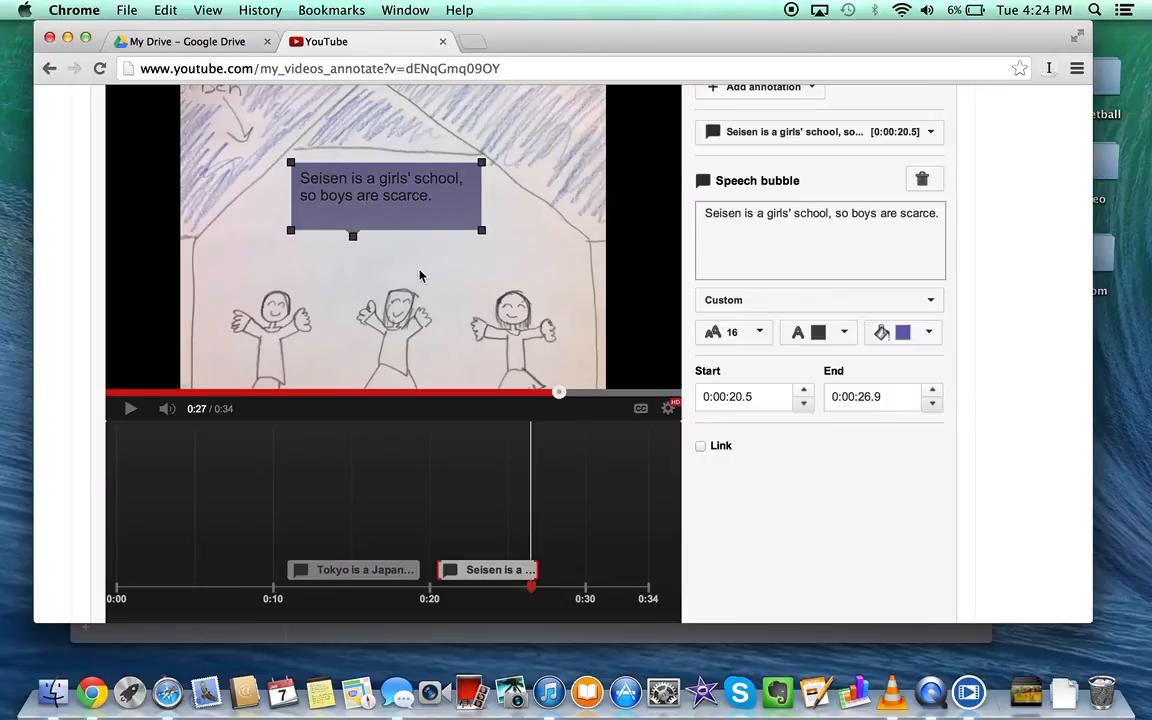
pyautogui.scroll(2, 420, 276)
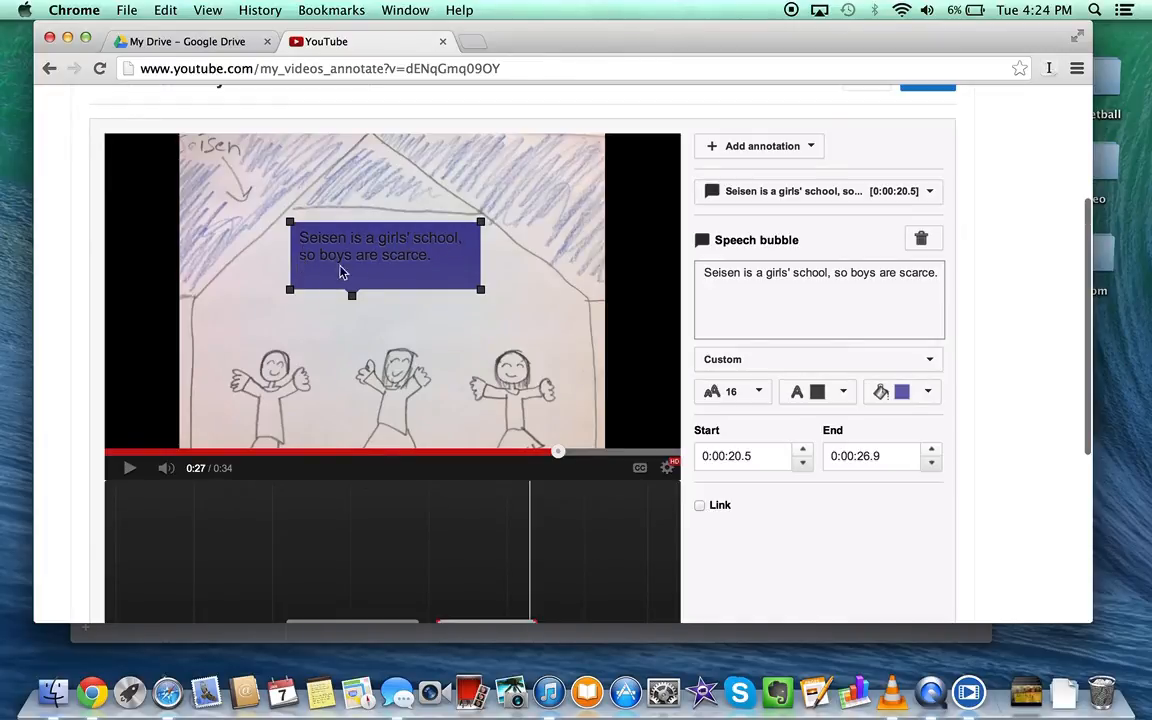
pyautogui.scroll(-1, 477, 350)
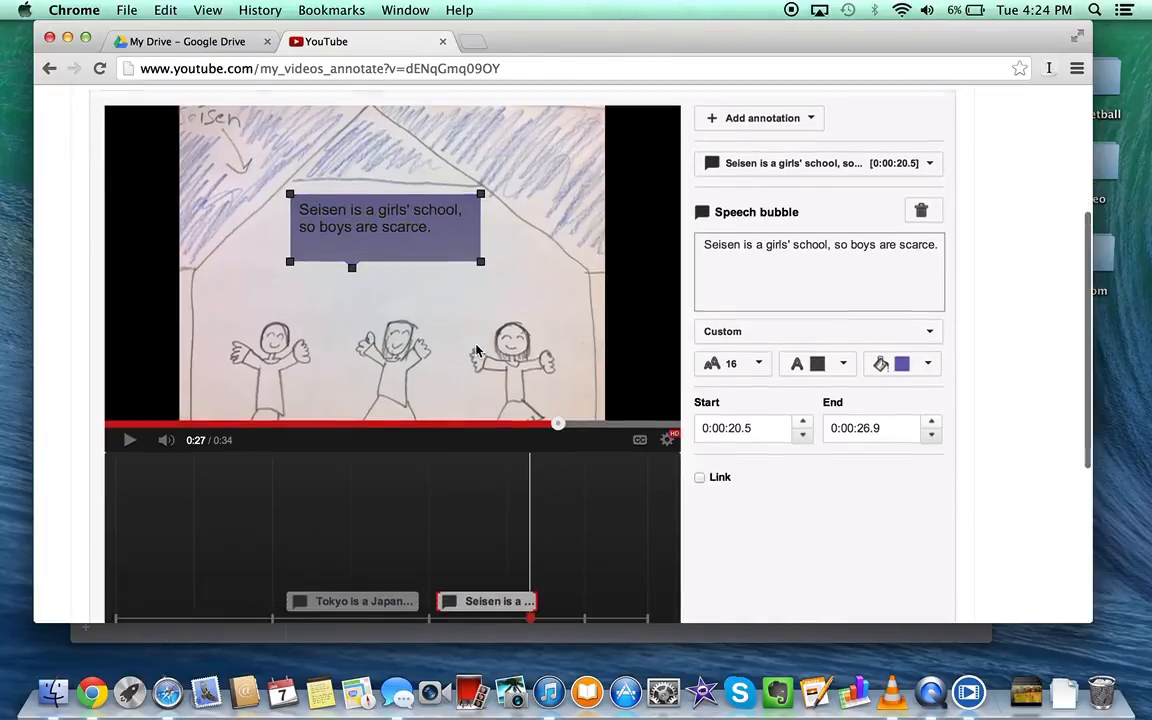
pyautogui.scroll(1, 476, 350)
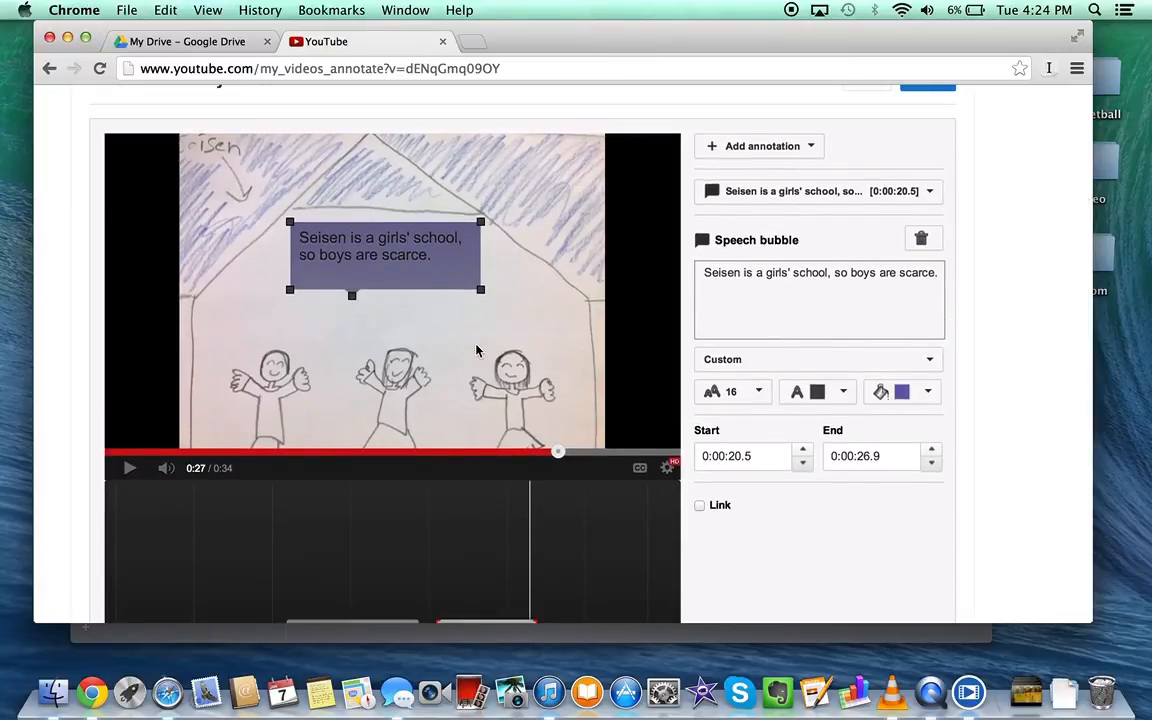
# Step: Publish the annotations added to the "scarce" vocabulary video
pyautogui.scroll(2, 476, 350)
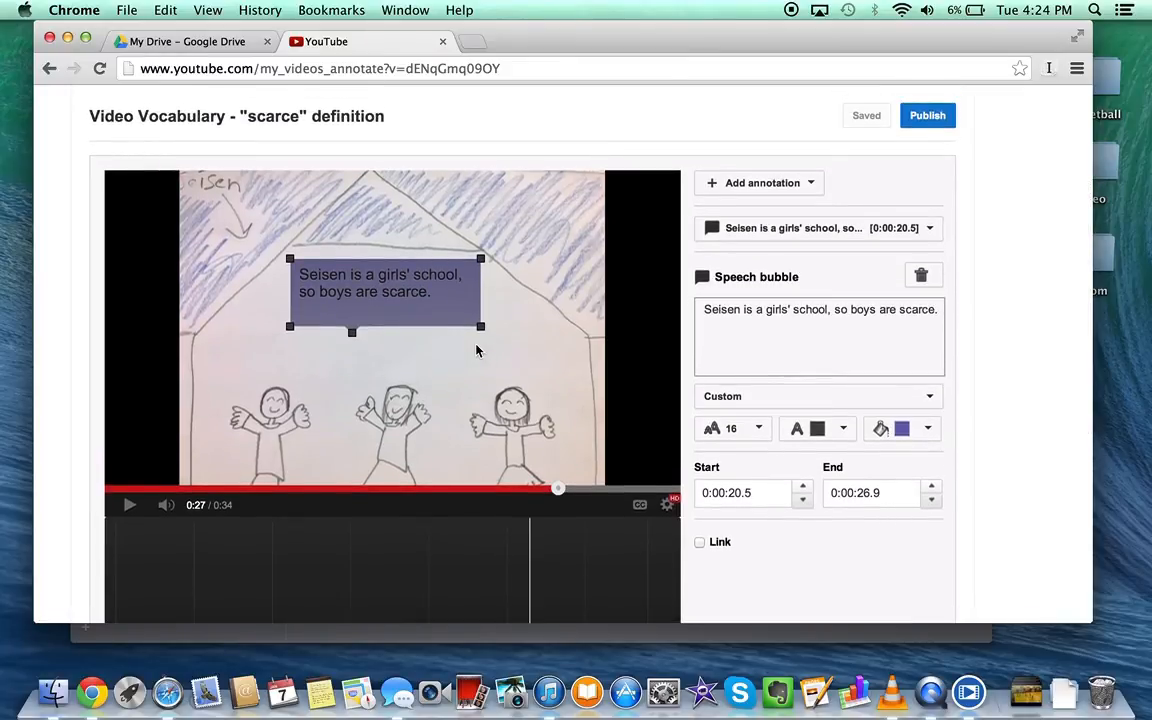
pyautogui.scroll(-4, 476, 350)
pyautogui.scroll(3, 476, 350)
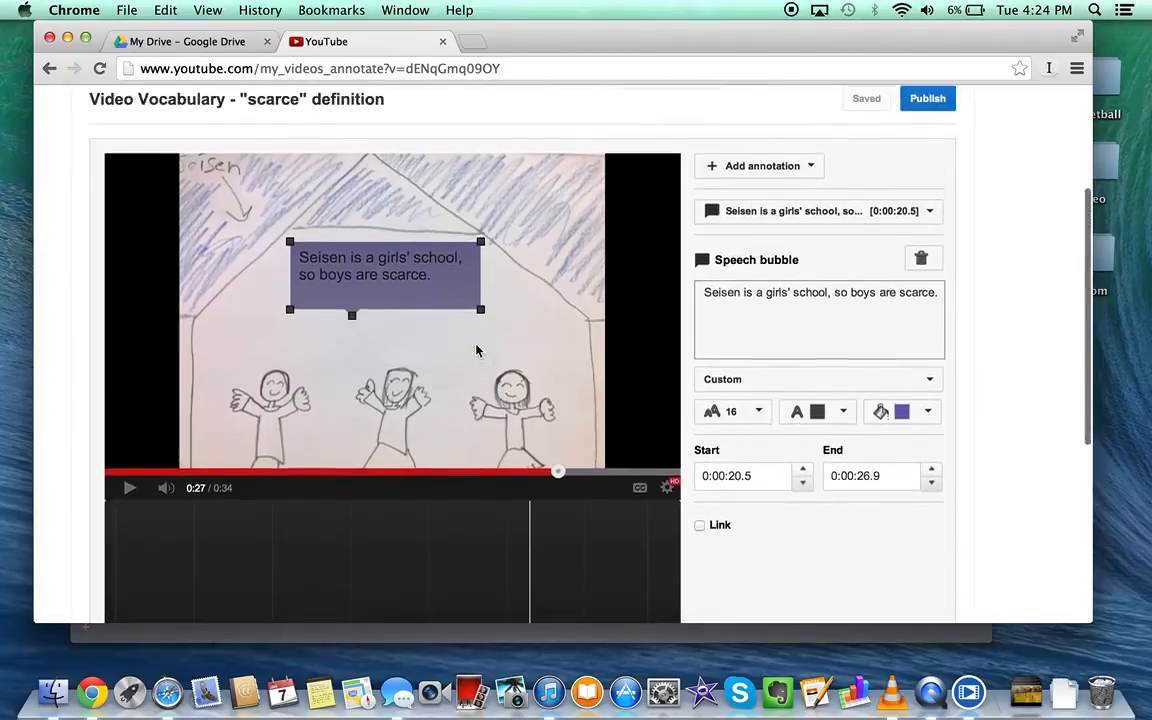
pyautogui.scroll(2, 476, 350)
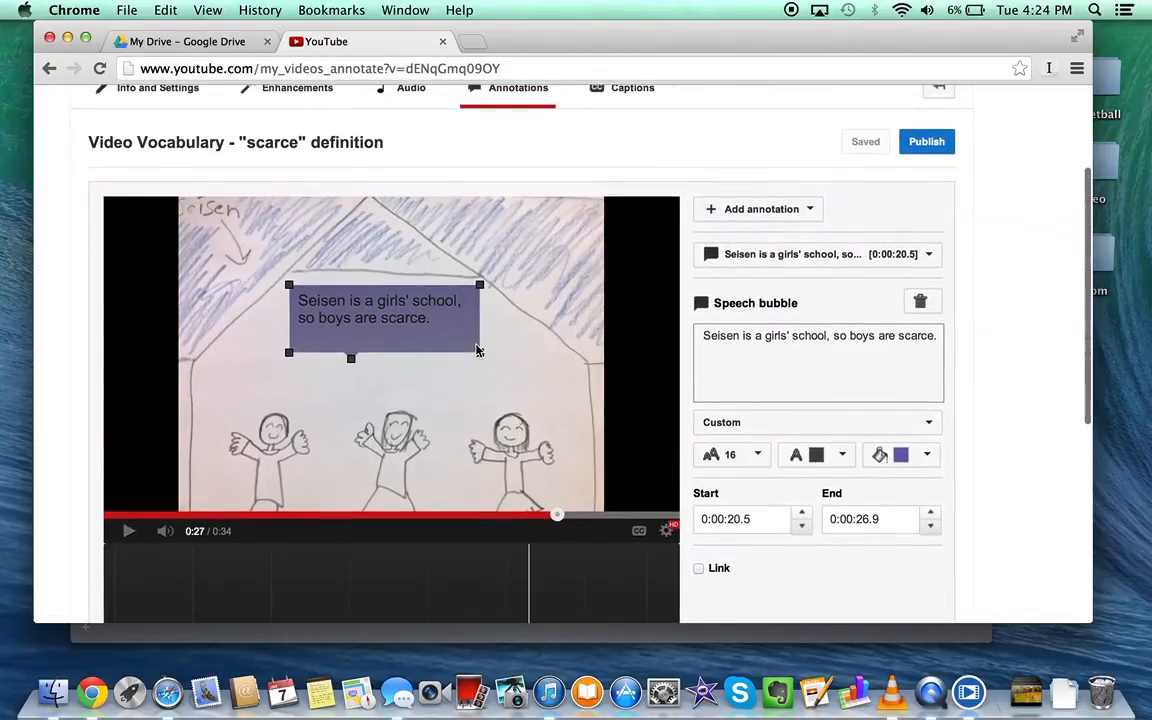
pyautogui.click(927, 145)
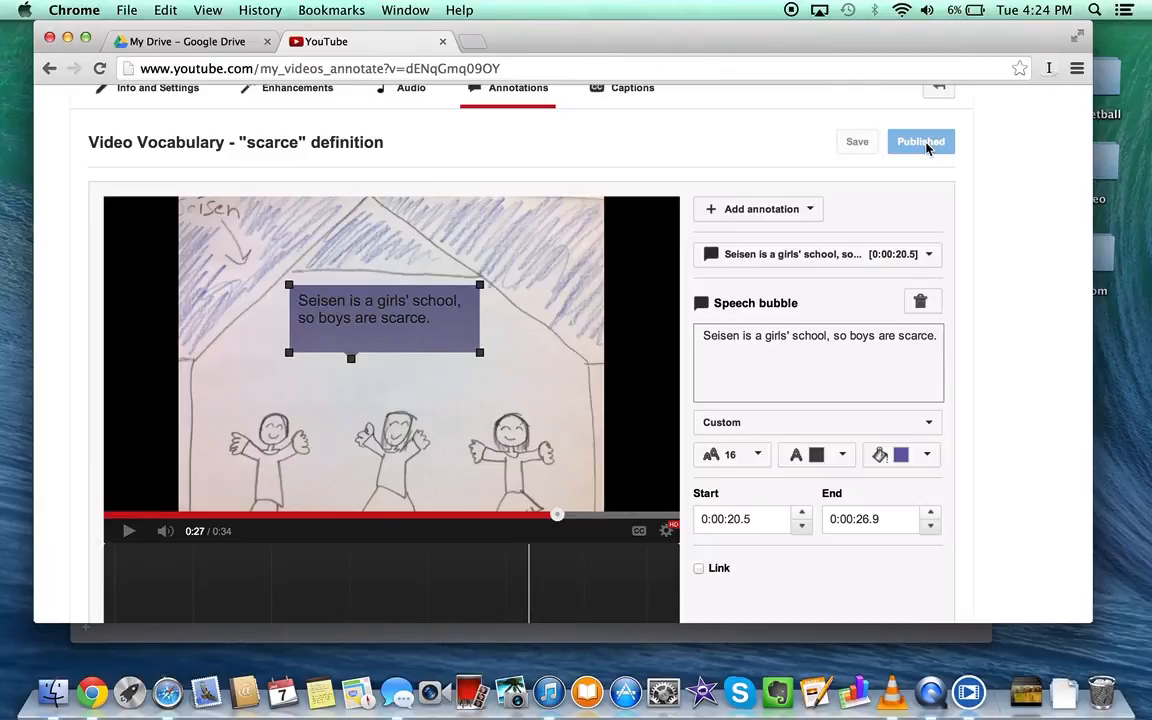
# Step: Open the "scarce" definition video's watch page, pause playback at about 0:07 and look over the page's details
pyautogui.click(324, 143)
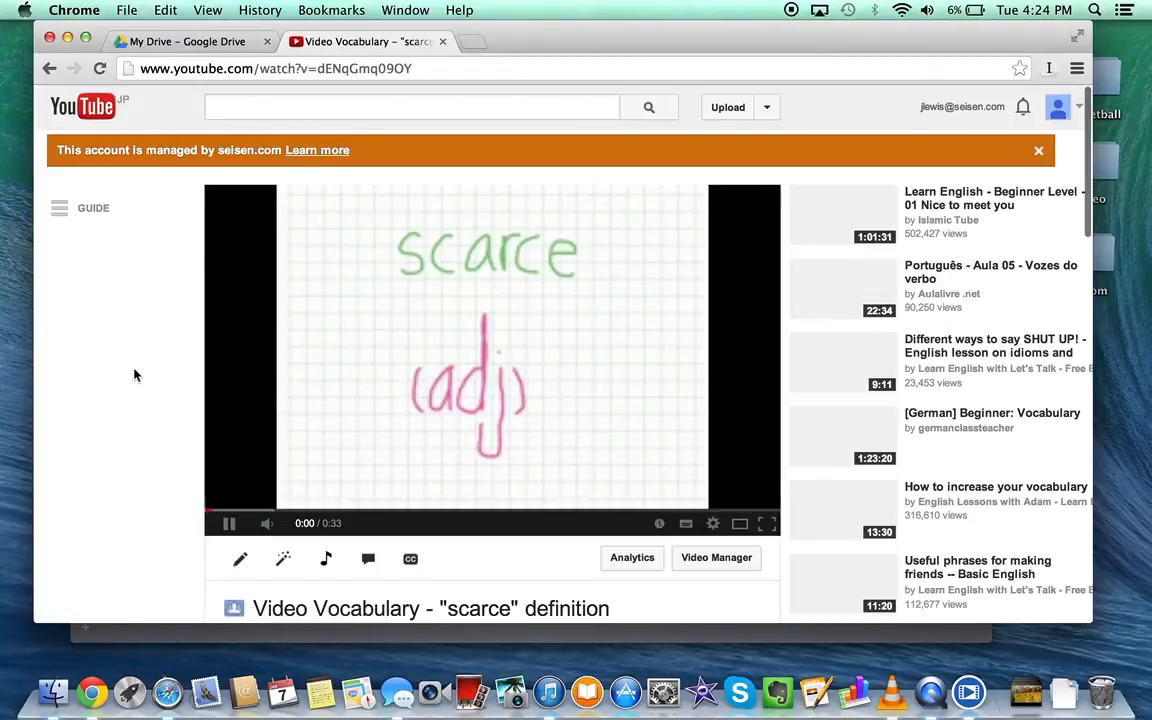
pyautogui.scroll(-1, 136, 375)
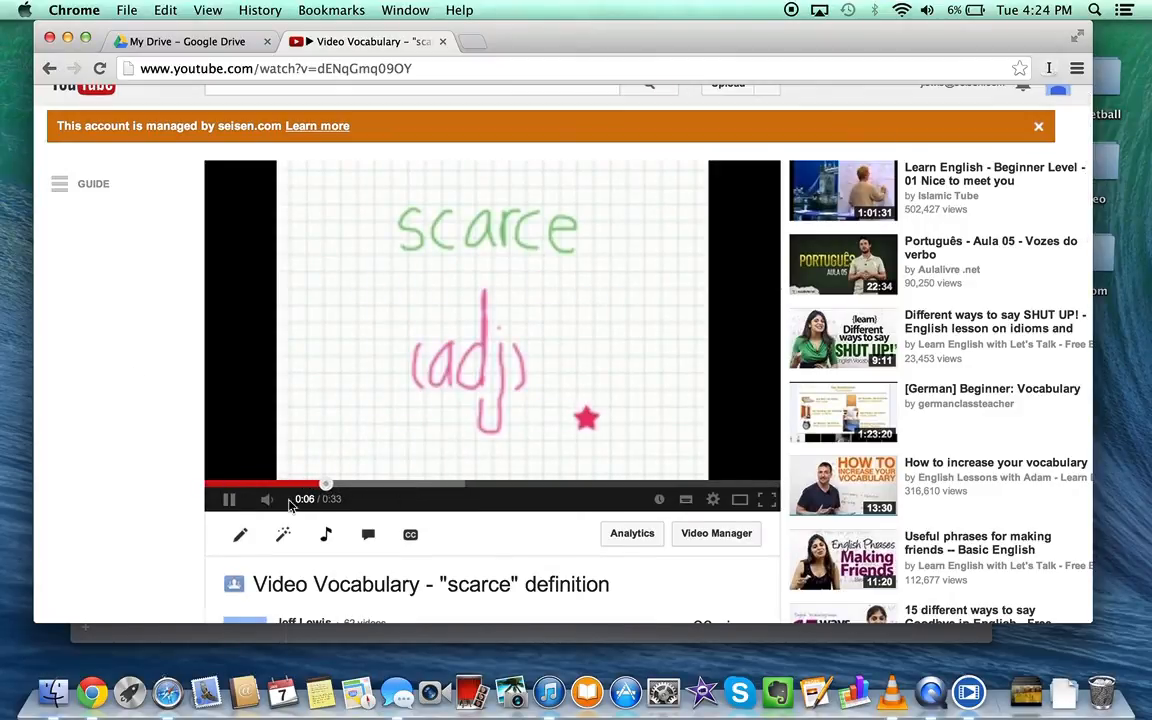
pyautogui.click(228, 500)
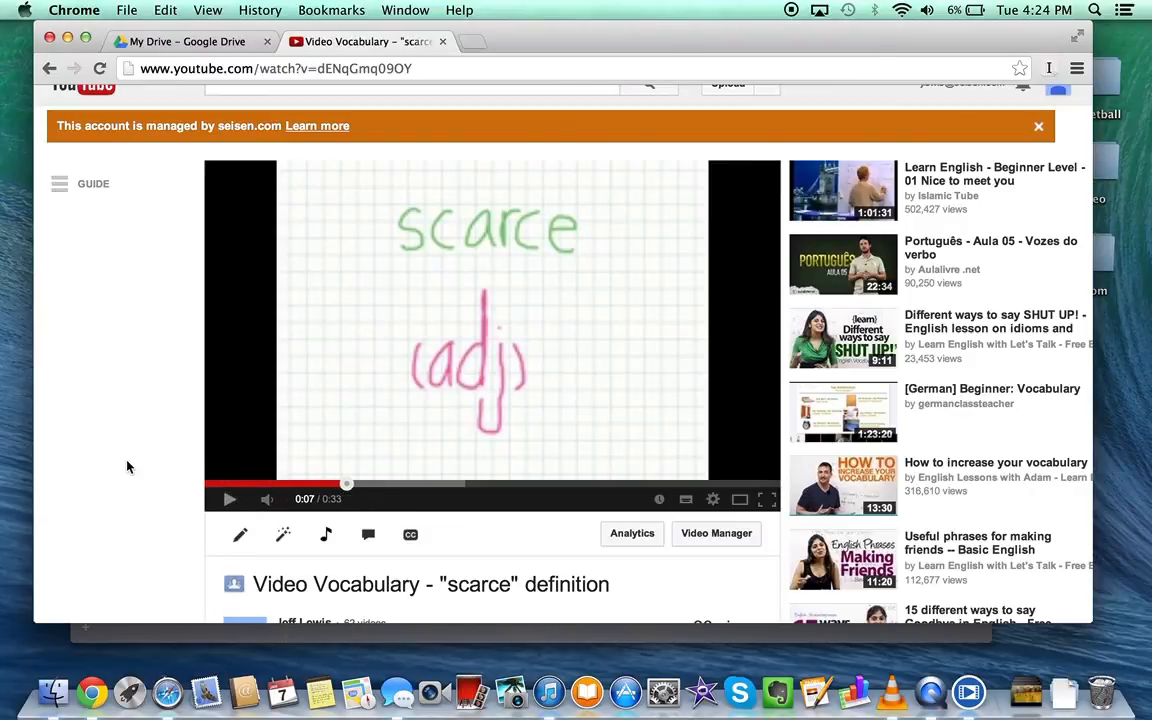
pyautogui.scroll(-1, 127, 466)
pyautogui.scroll(-5, 127, 466)
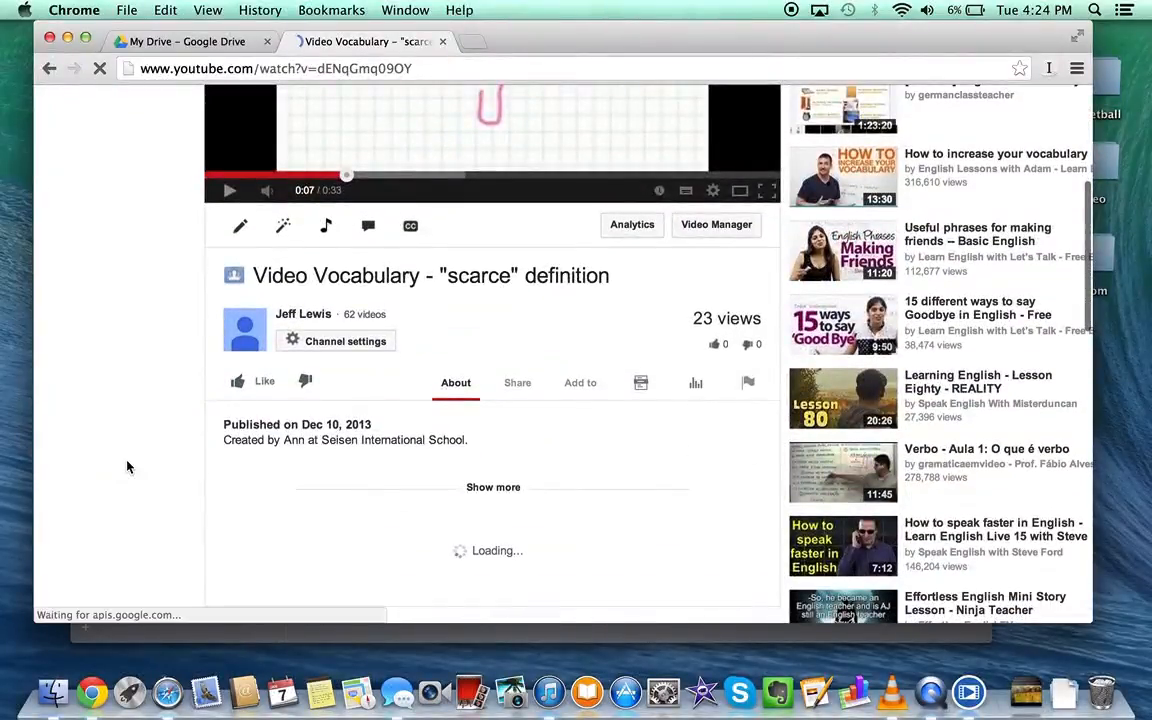
pyautogui.scroll(3, 127, 466)
pyautogui.scroll(5, 127, 466)
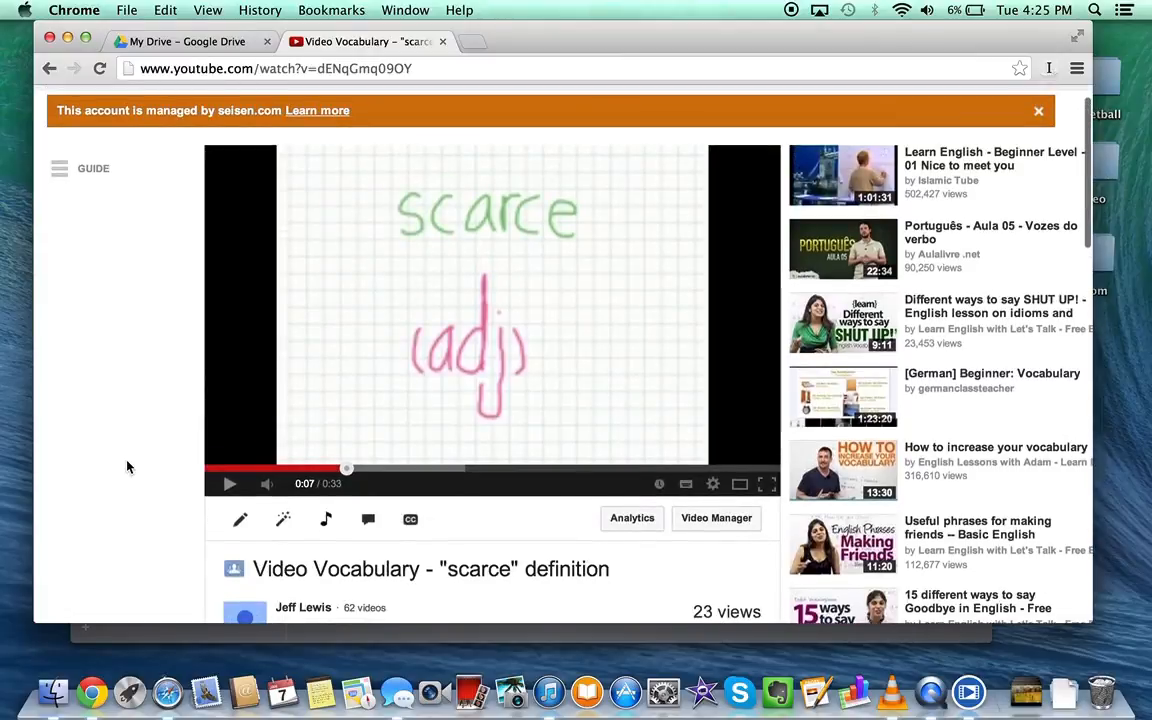